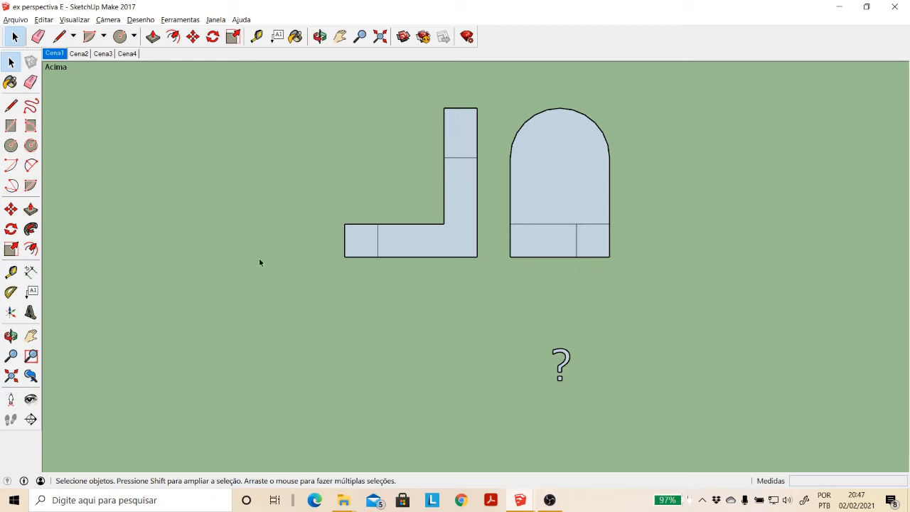
Step: Dimension the arched view's base width below it and the radius of its rounded top
{"action": "left_click", "coordinate": [30, 272]}
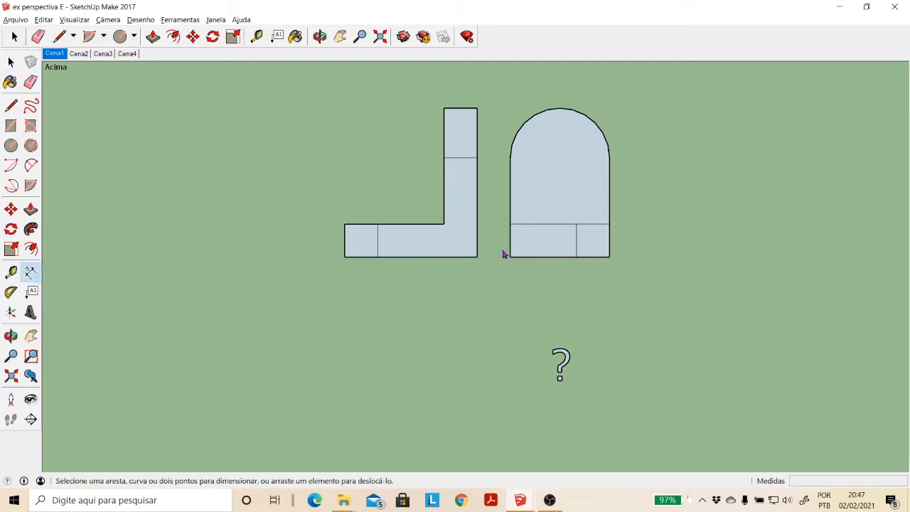
{"action": "left_click", "coordinate": [510, 258]}
{"action": "left_click", "coordinate": [609, 256]}
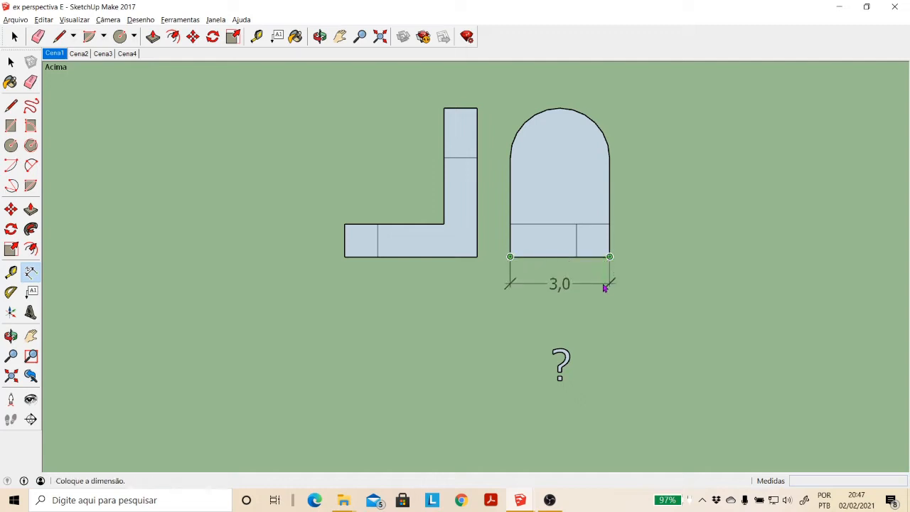
{"action": "left_click", "coordinate": [608, 285]}
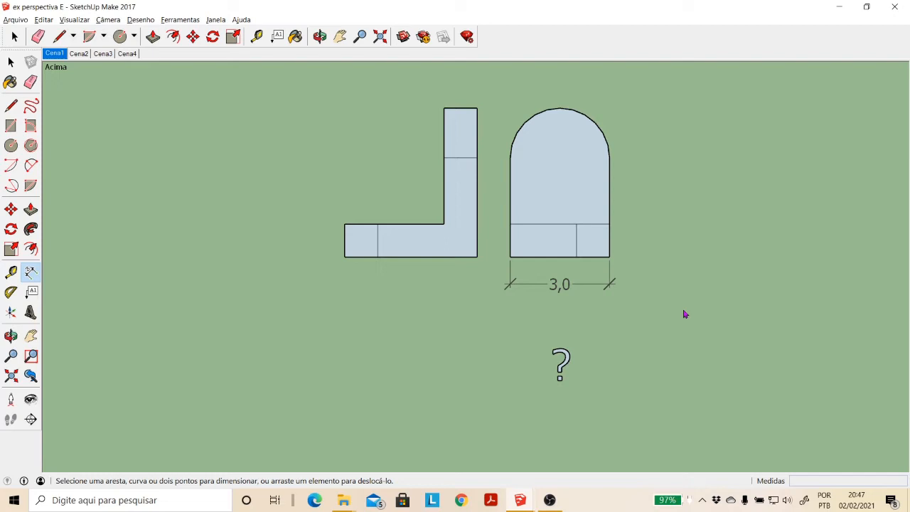
{"action": "left_click", "coordinate": [518, 141]}
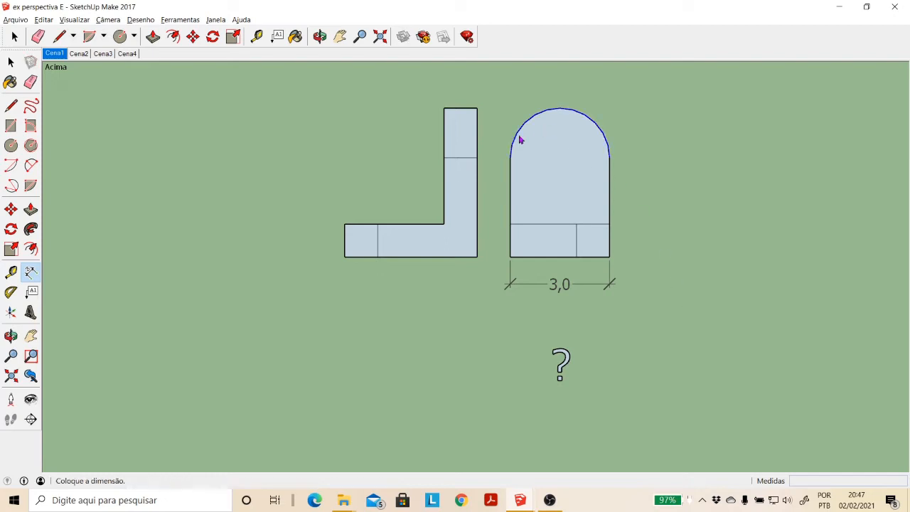
{"action": "left_click", "coordinate": [565, 149]}
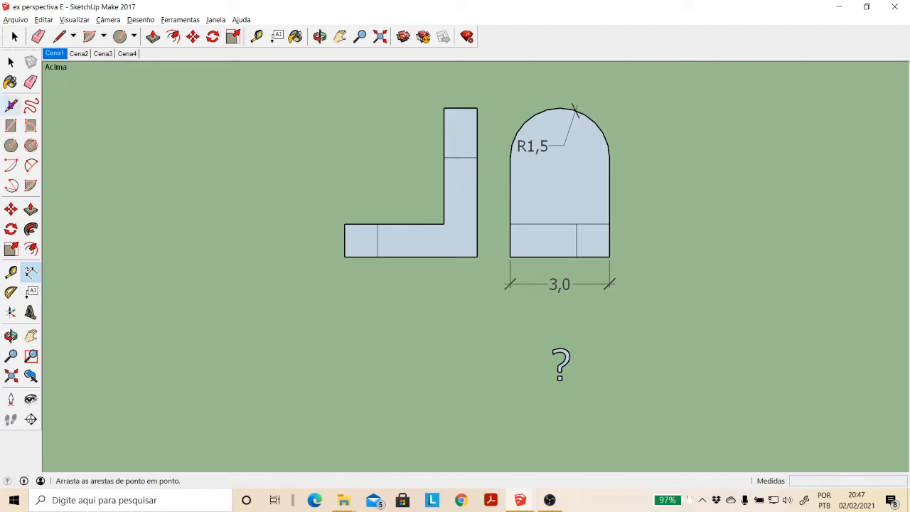
Step: Examine the thin inner dividing lines of the L-shaped view against the matching lines in the arched view
{"action": "left_click", "coordinate": [10, 61]}
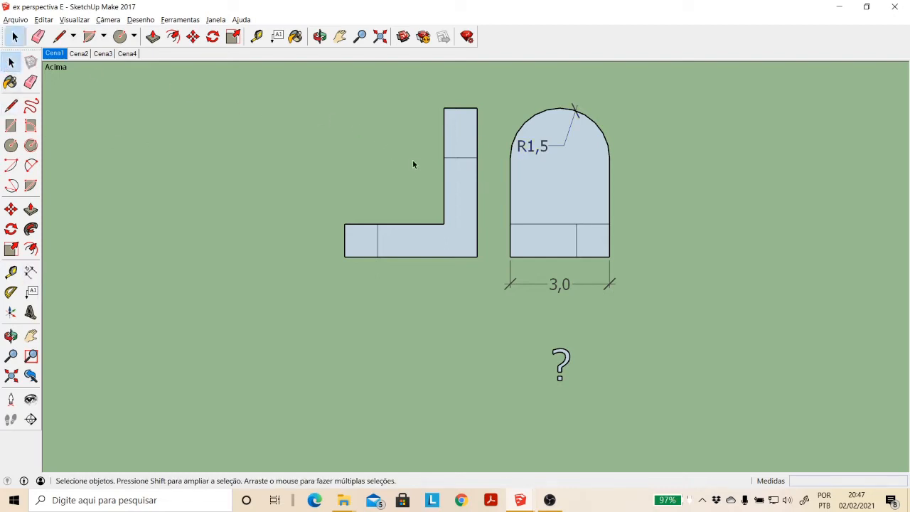
{"action": "left_click", "coordinate": [460, 158]}
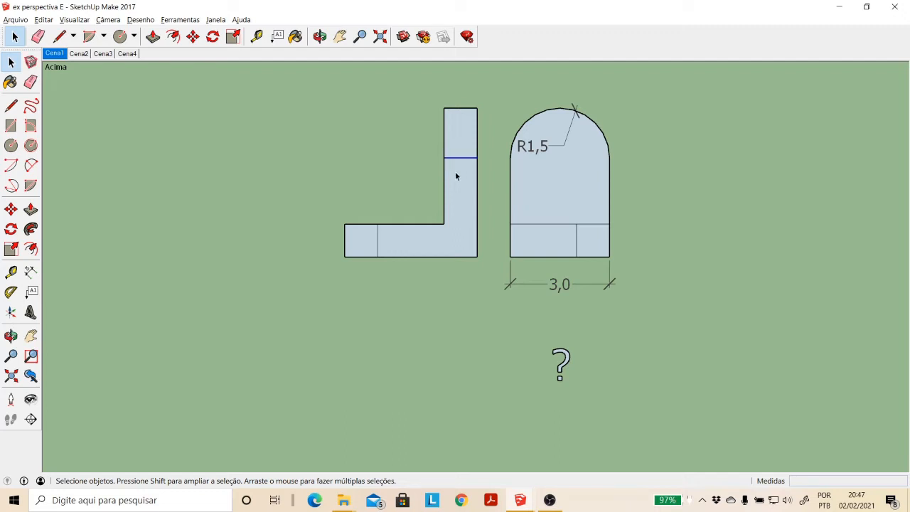
{"action": "left_click", "coordinate": [377, 246]}
{"action": "left_click", "coordinate": [550, 225]}
{"action": "left_click", "coordinate": [583, 225], "text": "shift"}
{"action": "left_click", "coordinate": [377, 246]}
{"action": "left_click", "coordinate": [576, 248]}
{"action": "left_click", "coordinate": [378, 248]}
{"action": "left_click", "coordinate": [576, 246]}
{"action": "left_click", "coordinate": [377, 249]}
{"action": "left_click", "coordinate": [576, 249]}
Step: Examine the horizontal dividing line in the L-shaped view's upright and the faces above and below it
{"action": "left_click", "coordinate": [461, 157]}
{"action": "left_click", "coordinate": [468, 173]}
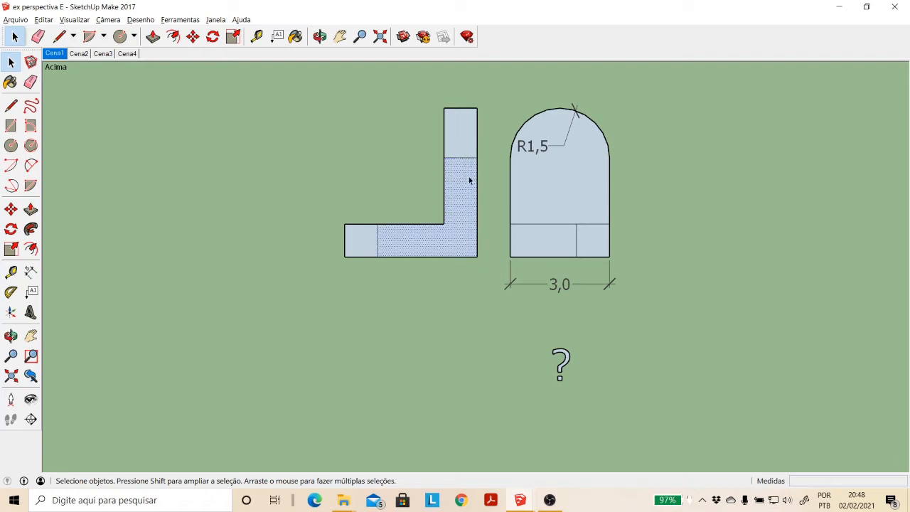
{"action": "left_click", "coordinate": [471, 150]}
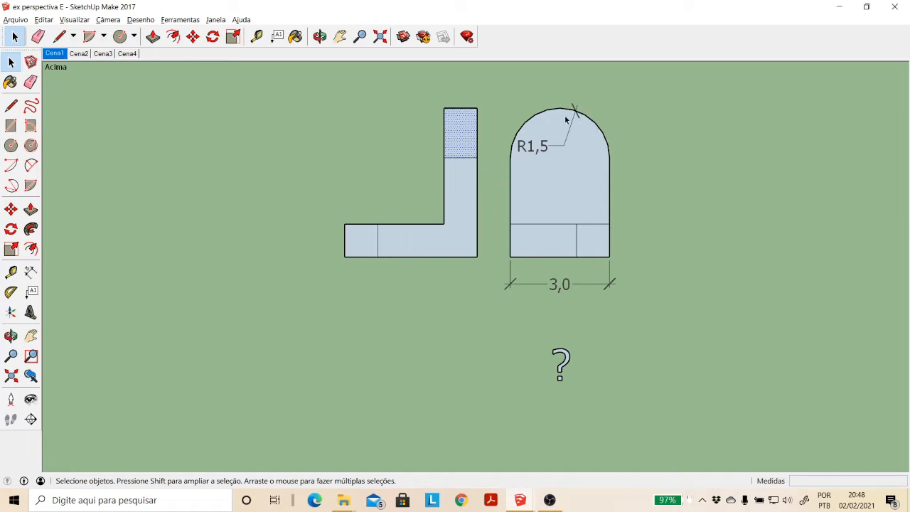
{"action": "left_click", "coordinate": [451, 157]}
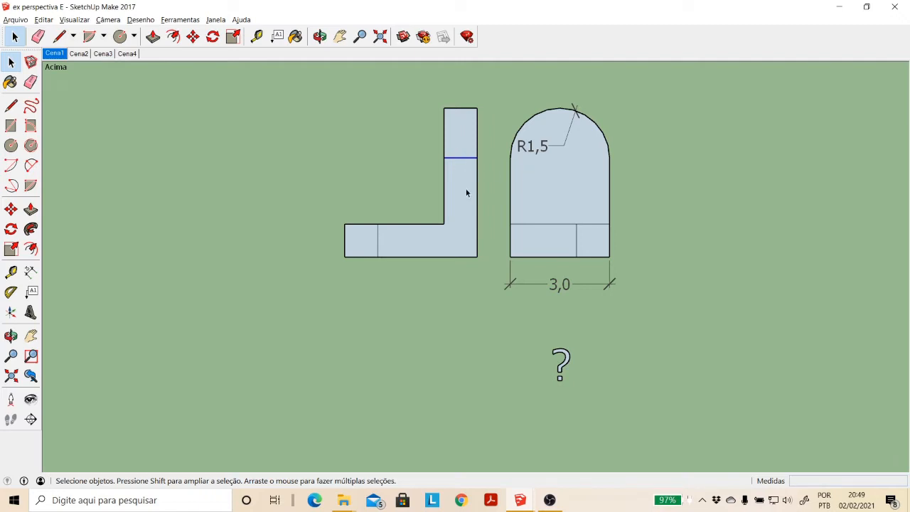
{"action": "left_click", "coordinate": [463, 148]}
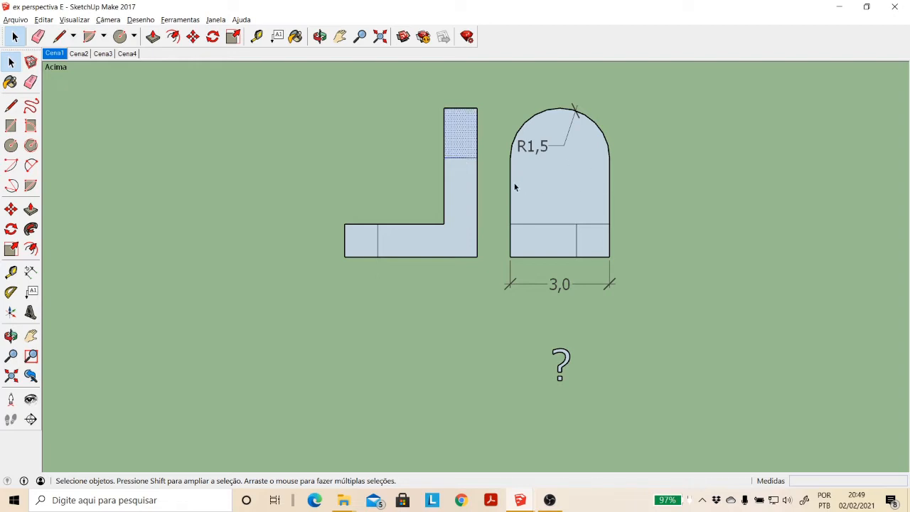
{"action": "left_click", "coordinate": [462, 157]}
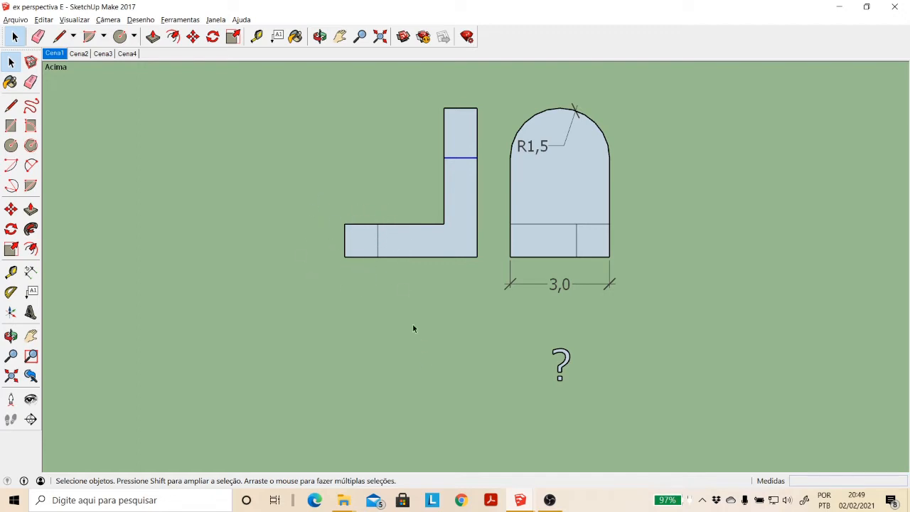
Step: Compare the short vertical dividing lines near the base of both views and examine the question mark for the missing view
{"action": "left_click", "coordinate": [378, 248]}
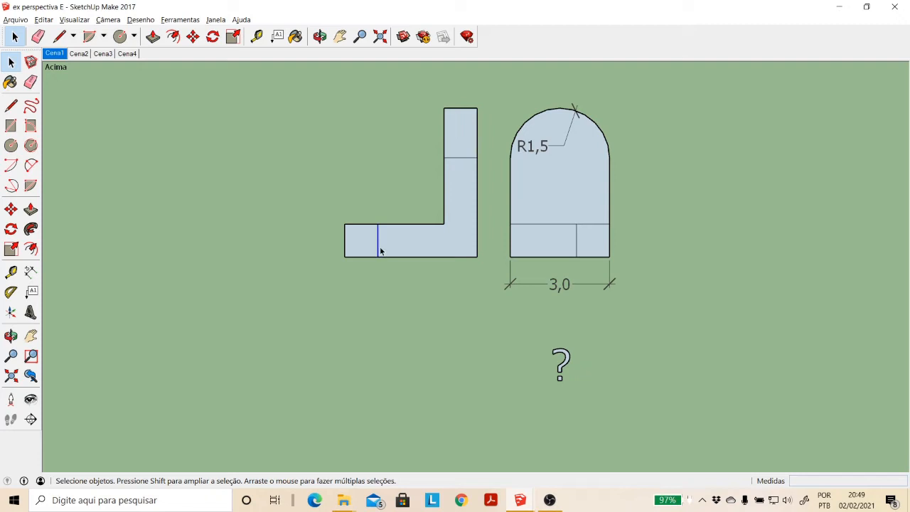
{"action": "left_click", "coordinate": [576, 248]}
{"action": "left_click", "coordinate": [379, 243]}
{"action": "left_click", "coordinate": [562, 364]}
{"action": "left_click", "coordinate": [632, 391]}
{"action": "left_click", "coordinate": [459, 110]}
{"action": "left_click_drag", "start_coordinate": [353, 312], "coordinate": [390, 311]}
{"action": "left_click_drag", "start_coordinate": [339, 293], "coordinate": [339, 296]}
{"action": "left_click_drag", "start_coordinate": [331, 212], "coordinate": [411, 296]}
{"action": "left_click", "coordinate": [378, 247]}
{"action": "left_click", "coordinate": [577, 240]}
Step: Show scene Cena2 and highlight the complete chamfered view below the arched view
{"action": "left_click", "coordinate": [79, 54]}
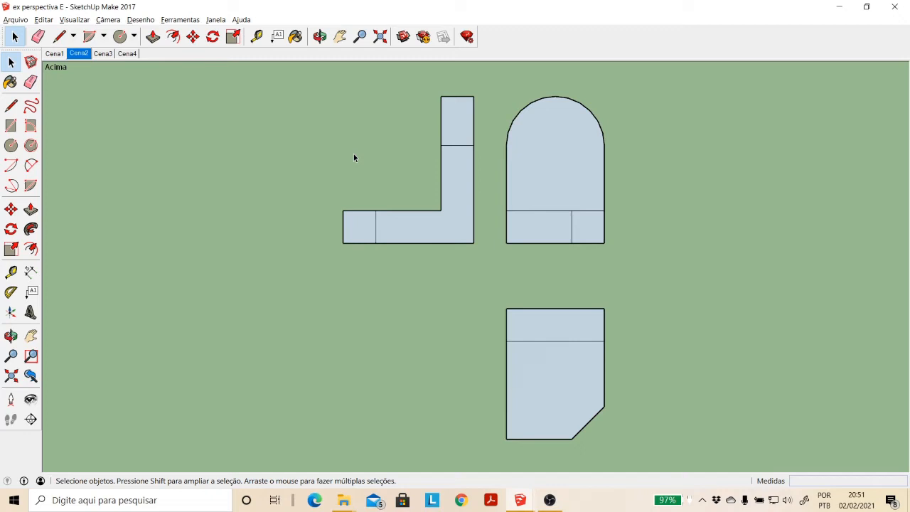
{"action": "left_click_drag", "start_coordinate": [483, 305], "coordinate": [660, 463]}
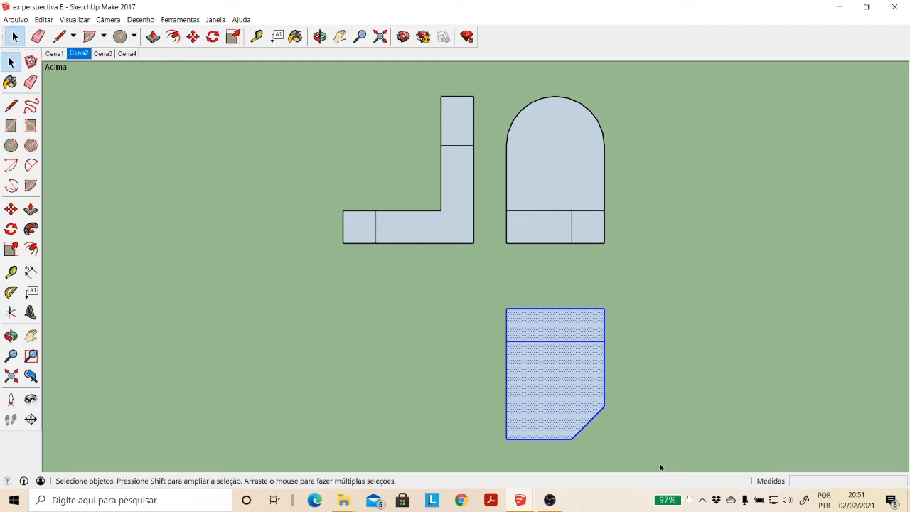
{"action": "left_click", "coordinate": [553, 300]}
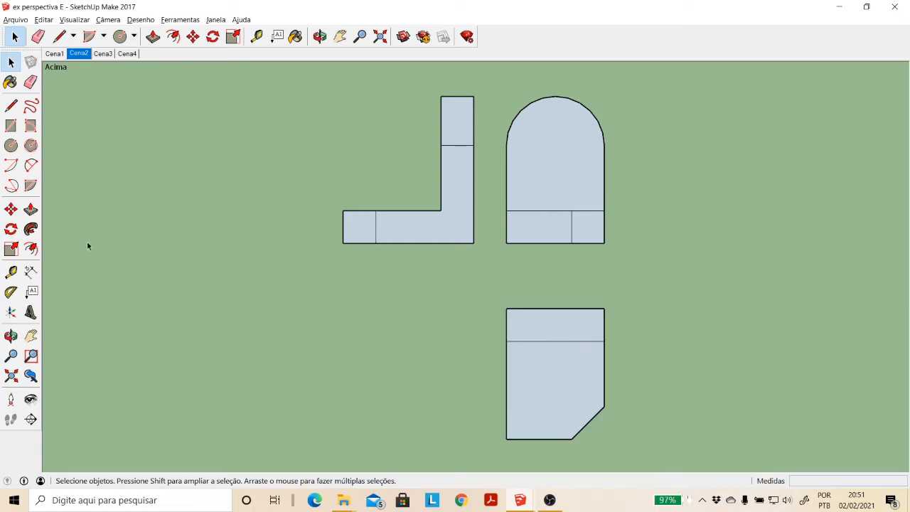
Step: Dimension the overall base widths of the arched view and the L-shaped view, placing both dimensions below them
{"action": "left_click", "coordinate": [31, 272]}
{"action": "left_click", "coordinate": [506, 243]}
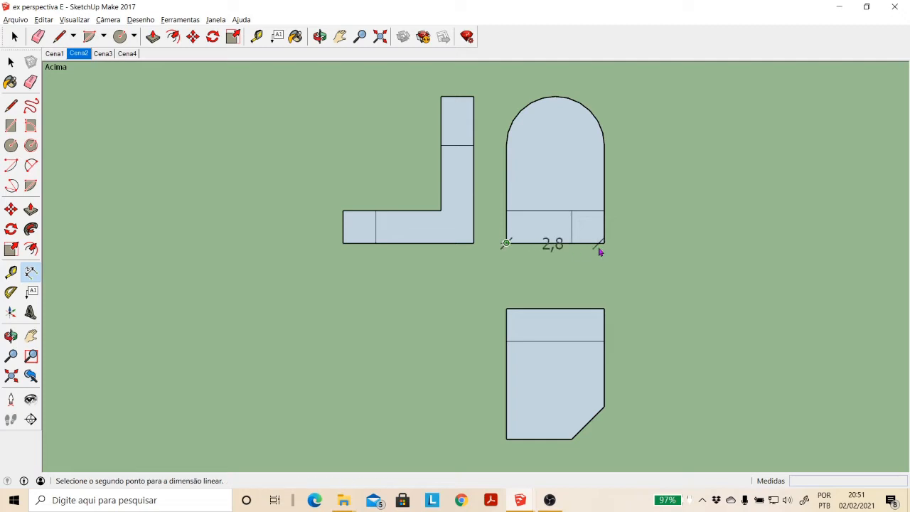
{"action": "left_click", "coordinate": [604, 243]}
{"action": "left_click", "coordinate": [601, 288]}
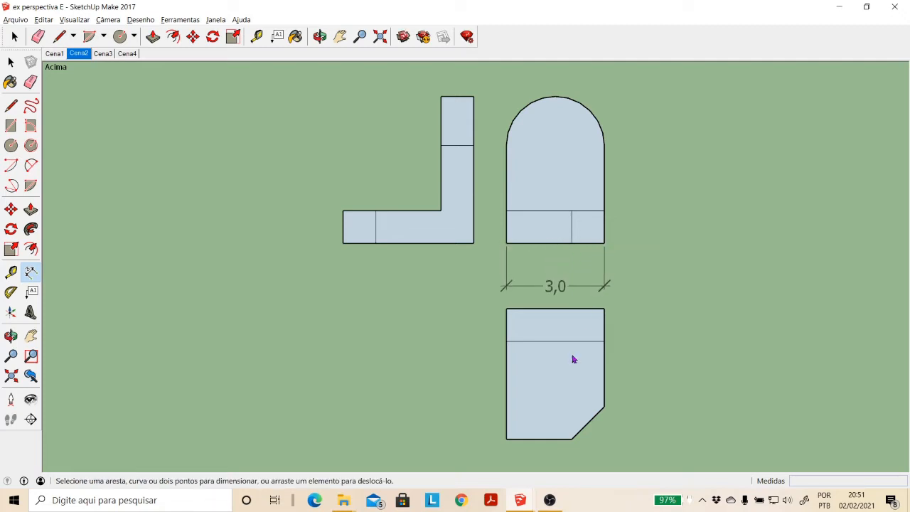
{"action": "left_click", "coordinate": [343, 243]}
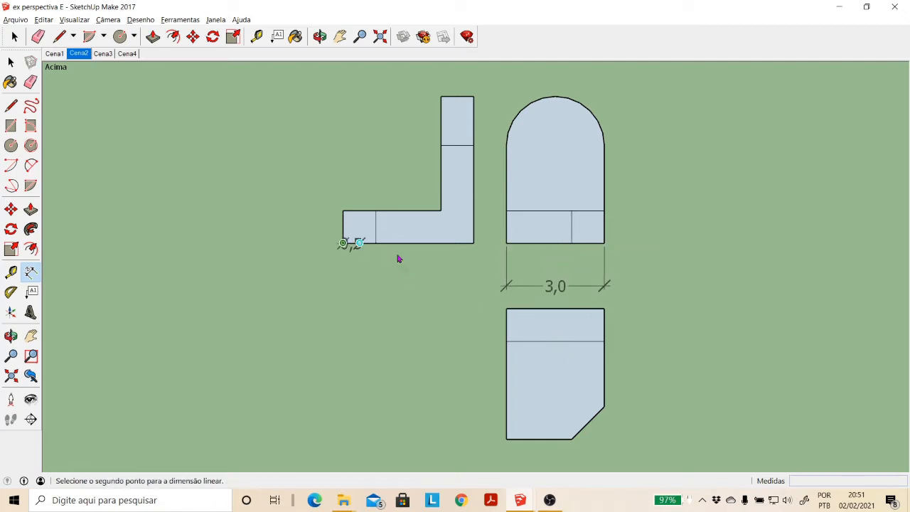
{"action": "left_click", "coordinate": [473, 243]}
{"action": "left_click", "coordinate": [469, 288]}
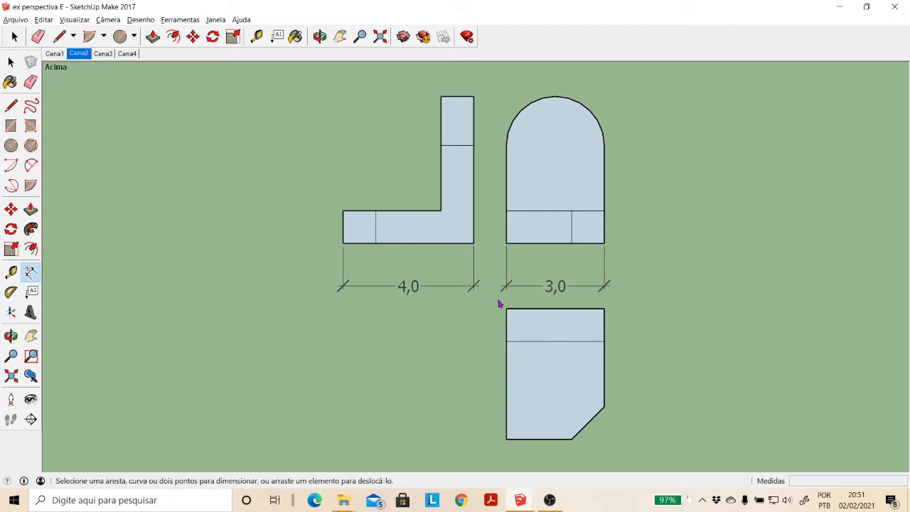
Step: Dimension the chamfered view's full depth beside it and the thickness of the L-shaped view's upright above it
{"action": "left_click", "coordinate": [506, 309]}
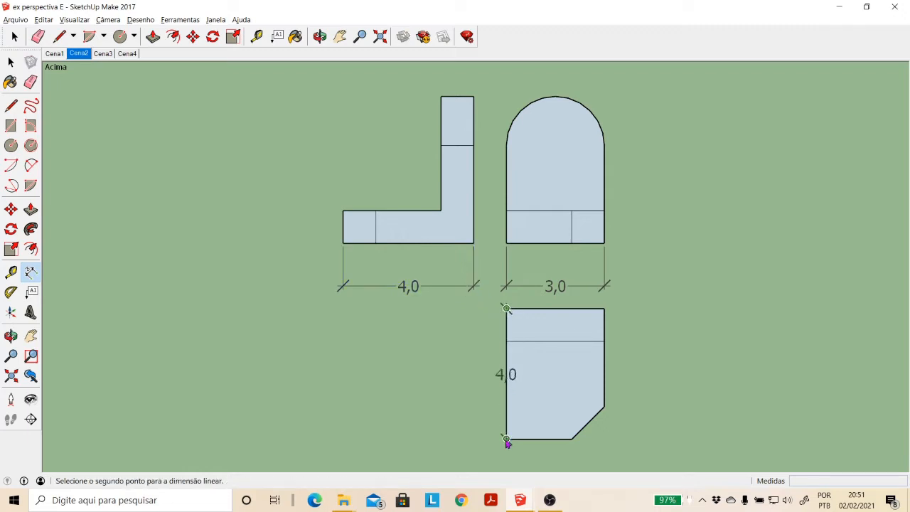
{"action": "left_click", "coordinate": [506, 439]}
{"action": "left_click", "coordinate": [469, 438]}
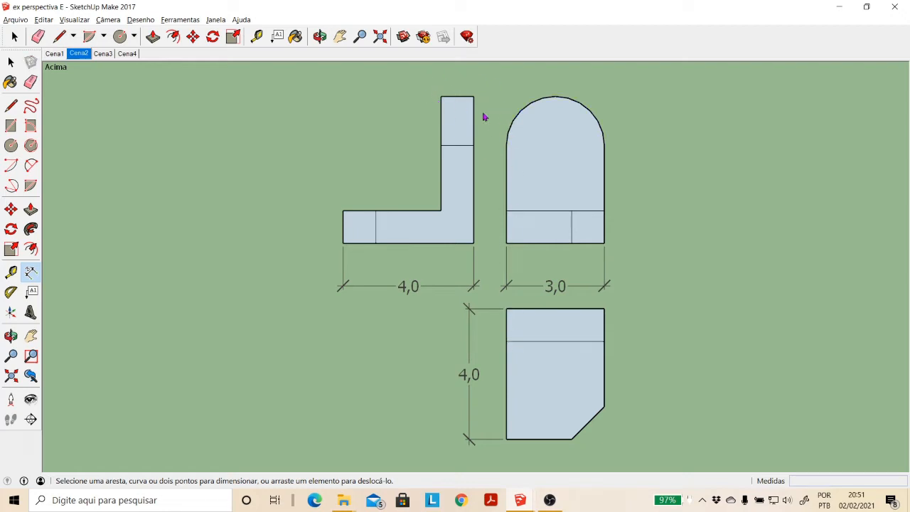
{"action": "left_click", "coordinate": [441, 96]}
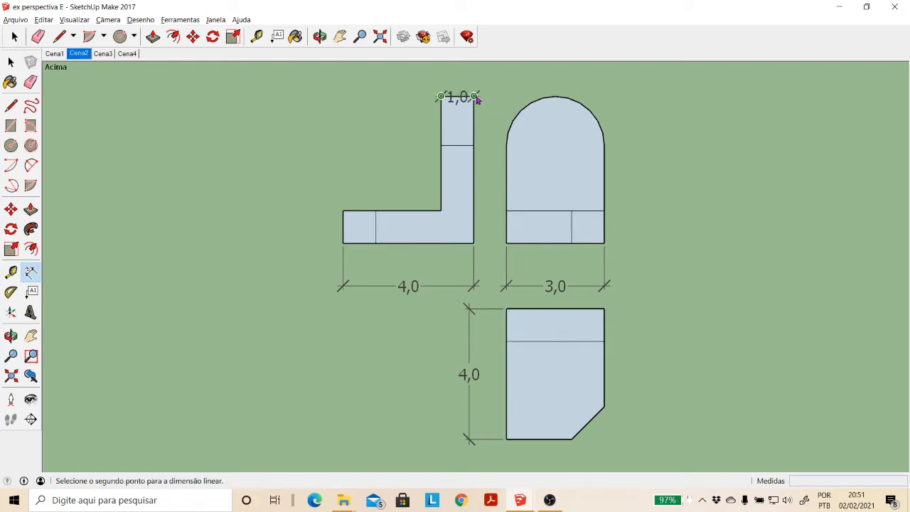
{"action": "left_click", "coordinate": [474, 96]}
{"action": "left_click", "coordinate": [483, 78]}
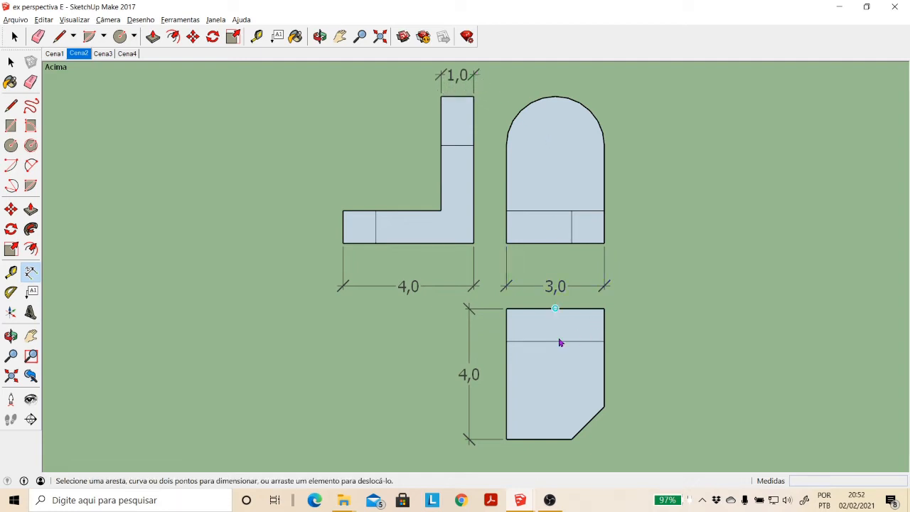
Step: Check the chamfered view's horizontal dividing line and dimension the depth of the band above it, beside the overall dimension
{"action": "left_click", "coordinate": [10, 62]}
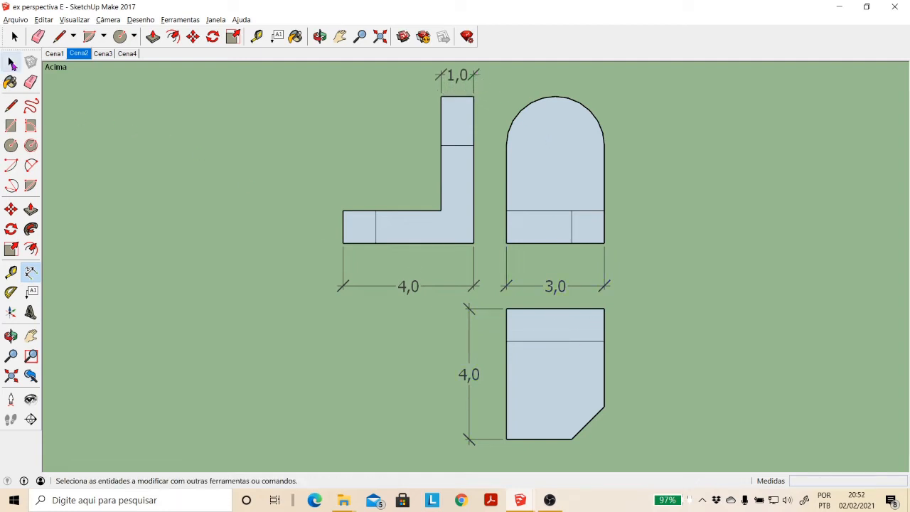
{"action": "left_click", "coordinate": [593, 341]}
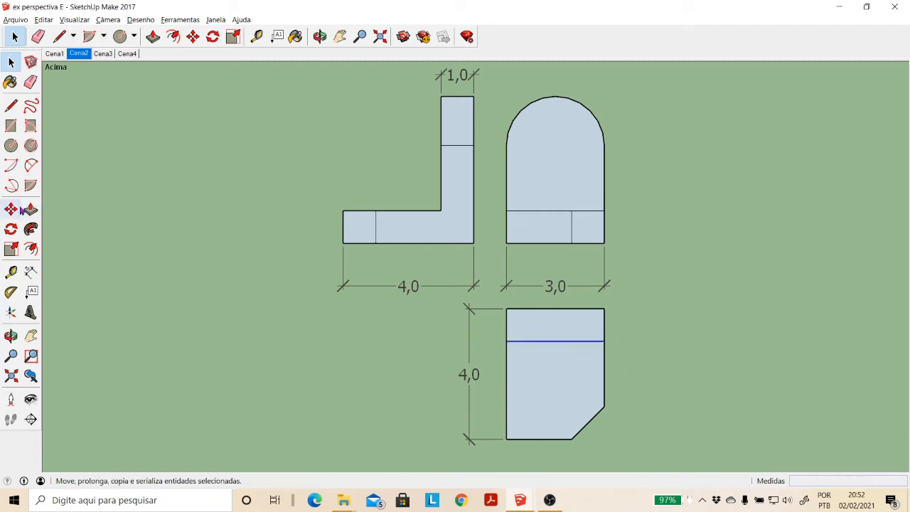
{"action": "left_click", "coordinate": [30, 272]}
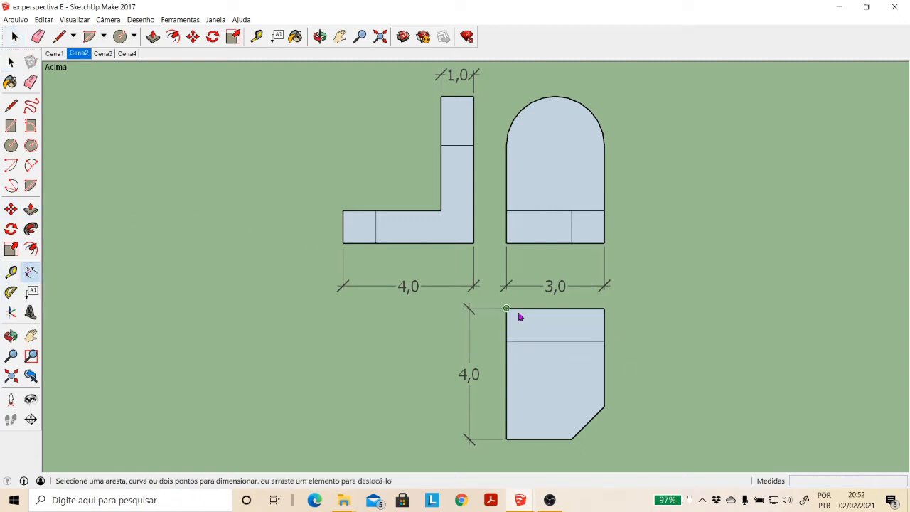
{"action": "left_click", "coordinate": [506, 308]}
{"action": "left_click", "coordinate": [506, 341]}
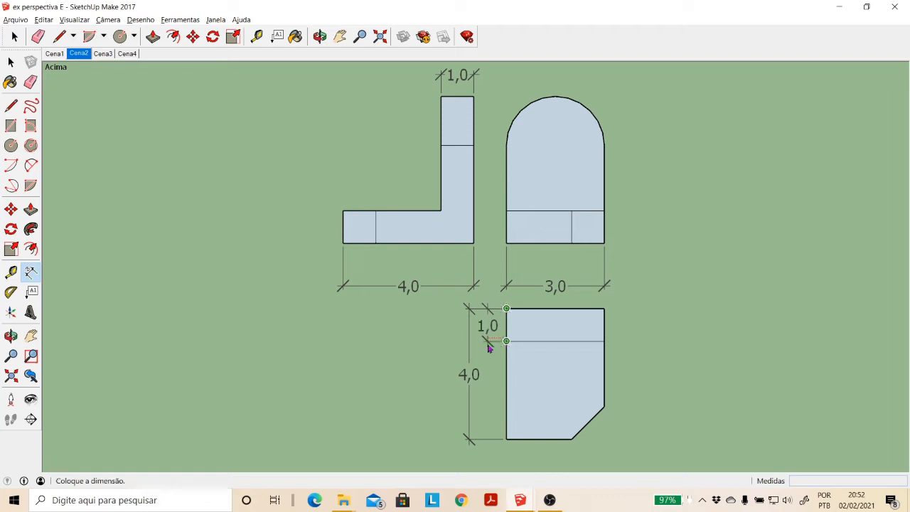
{"action": "left_click", "coordinate": [489, 344]}
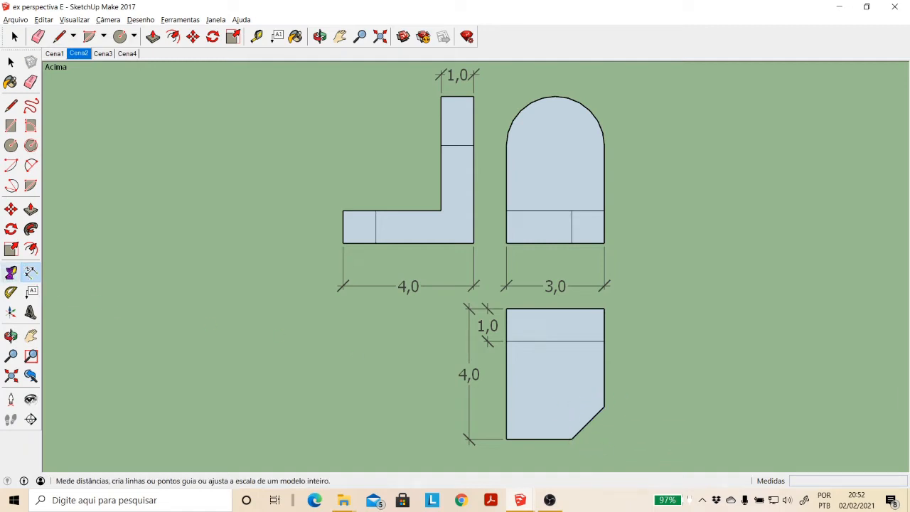
Step: Create a vertical guide 1,0 inside the arched view's right edge and a horizontal guide 5,0 below its base, meeting the chamfer's corners
{"action": "left_click", "coordinate": [11, 272]}
{"action": "left_click", "coordinate": [604, 179]}
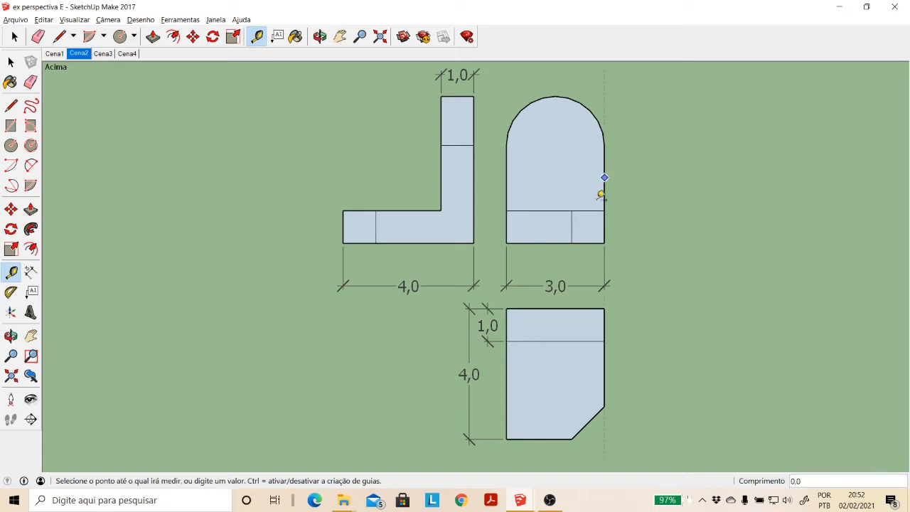
{"action": "left_click", "coordinate": [572, 231]}
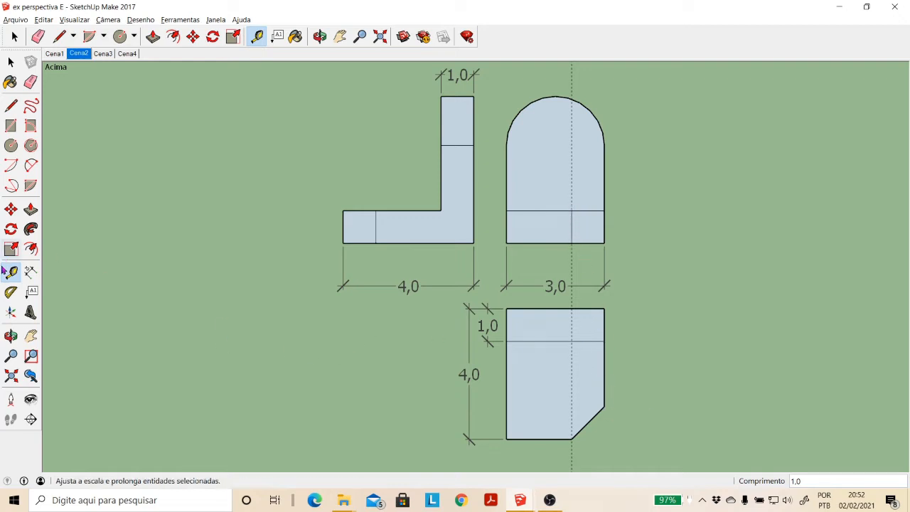
{"action": "left_click", "coordinate": [587, 243]}
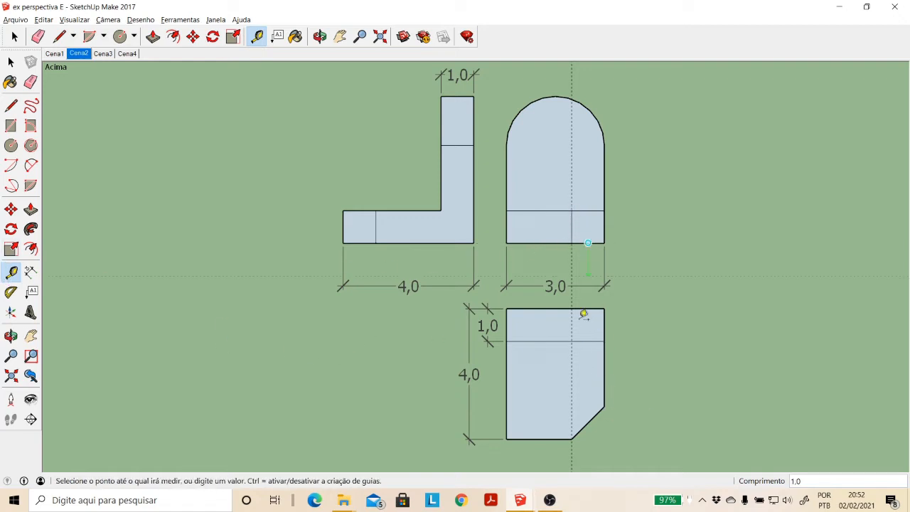
{"action": "left_click", "coordinate": [604, 406]}
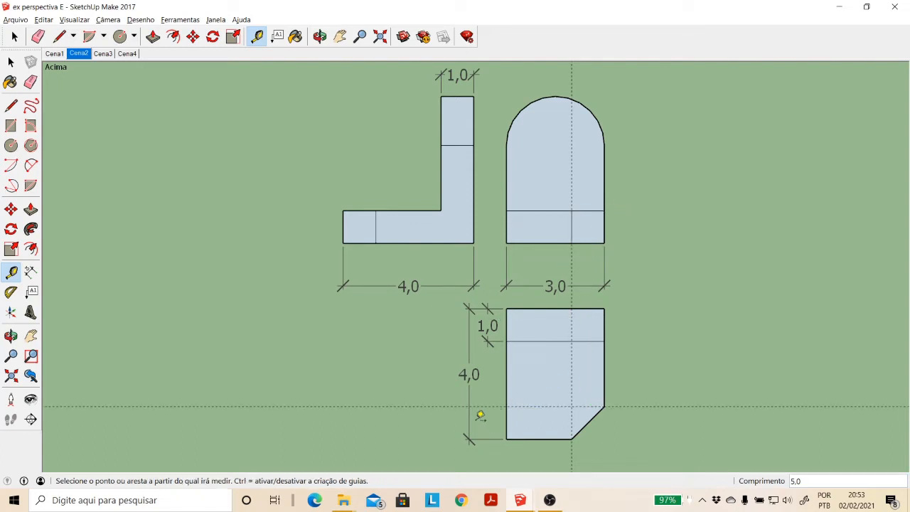
Step: Measure from the horizontal guide up to the top edge of the chamfered view without placing another guide
{"action": "left_click", "coordinate": [476, 406]}
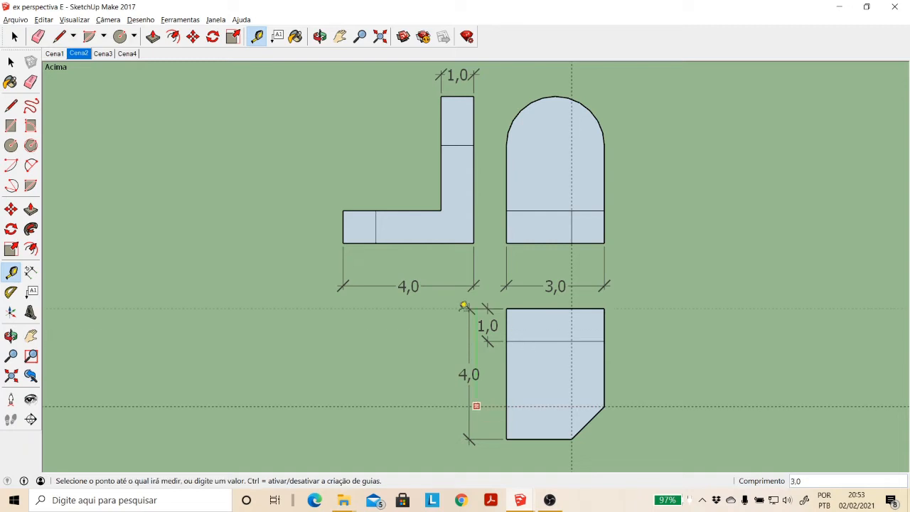
{"action": "key", "text": "Escape"}
{"action": "left_click", "coordinate": [10, 62]}
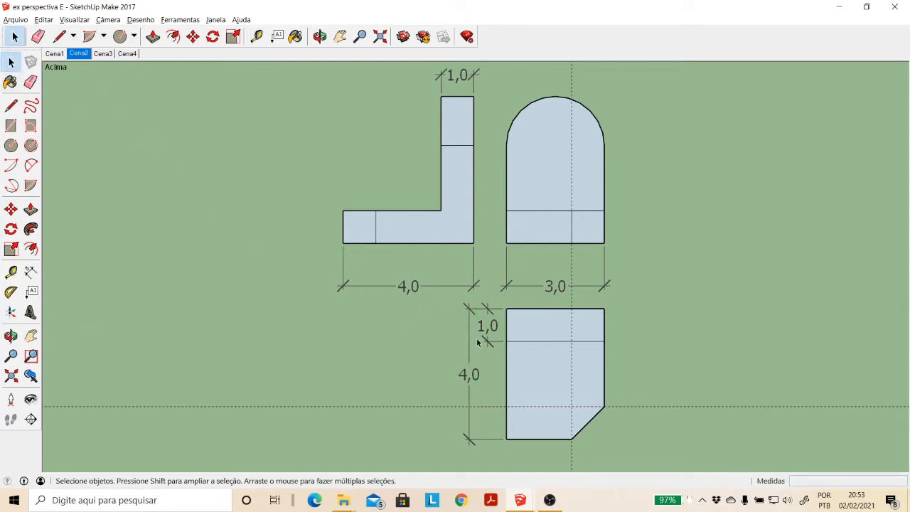
Step: Delete the two depth dimensions beside the chamfered view and the width dimensions below the arched and L-shaped views
{"action": "left_click_drag", "start_coordinate": [481, 349], "coordinate": [458, 302]}
{"action": "key", "text": "Delete"}
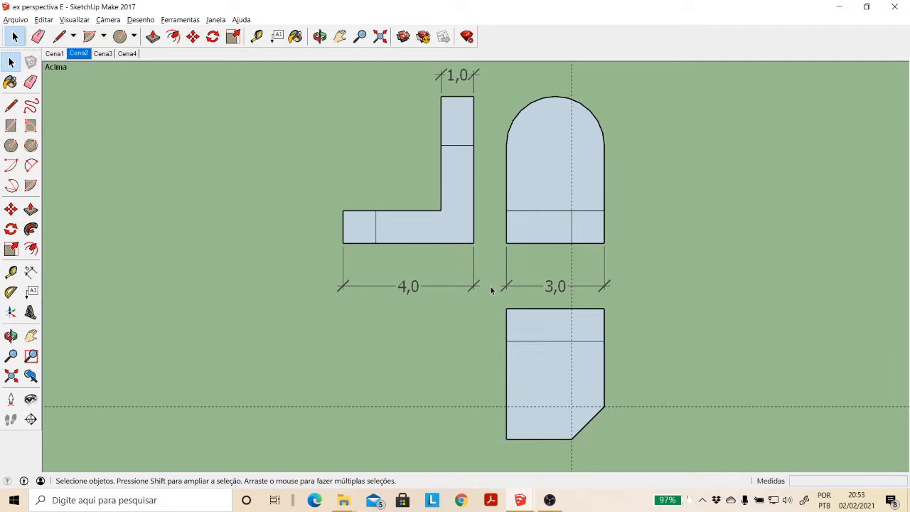
{"action": "left_click", "coordinate": [511, 285]}
{"action": "key", "text": "Delete"}
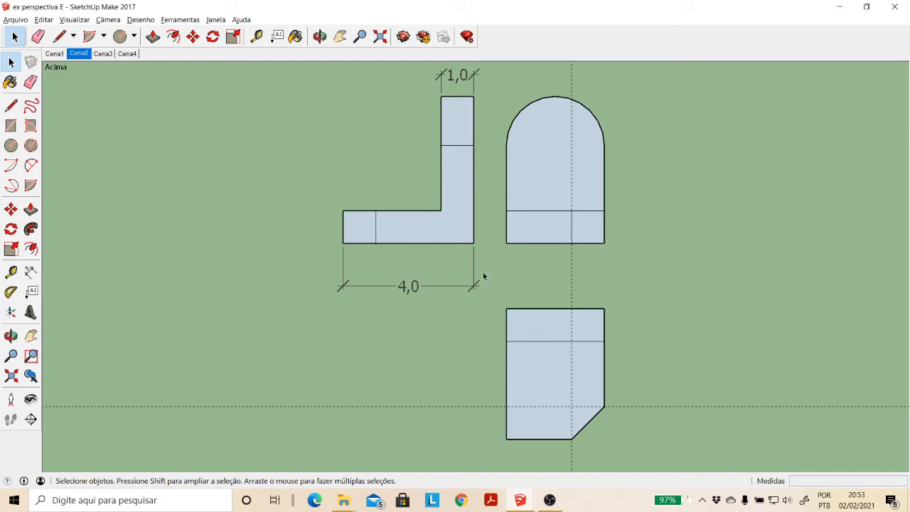
{"action": "left_click", "coordinate": [449, 286]}
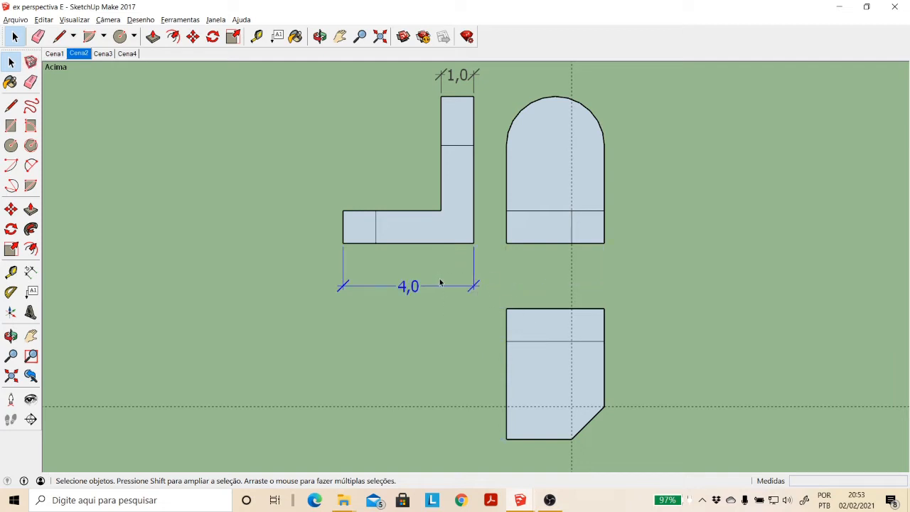
{"action": "key", "text": "Delete"}
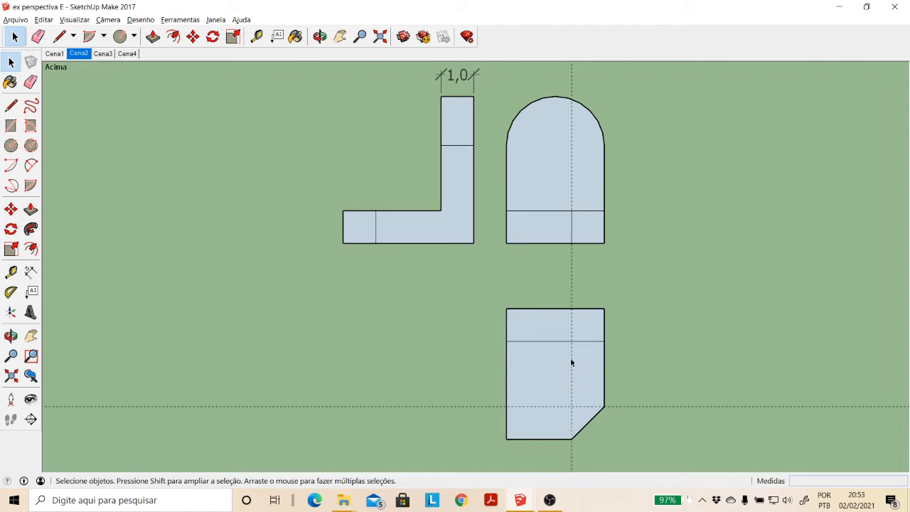
Step: Create a horizontal guide along the chamfered view's top edge and a vertical guide along the L-shaped view's right edge
{"action": "left_click", "coordinate": [572, 237]}
{"action": "left_click", "coordinate": [11, 272]}
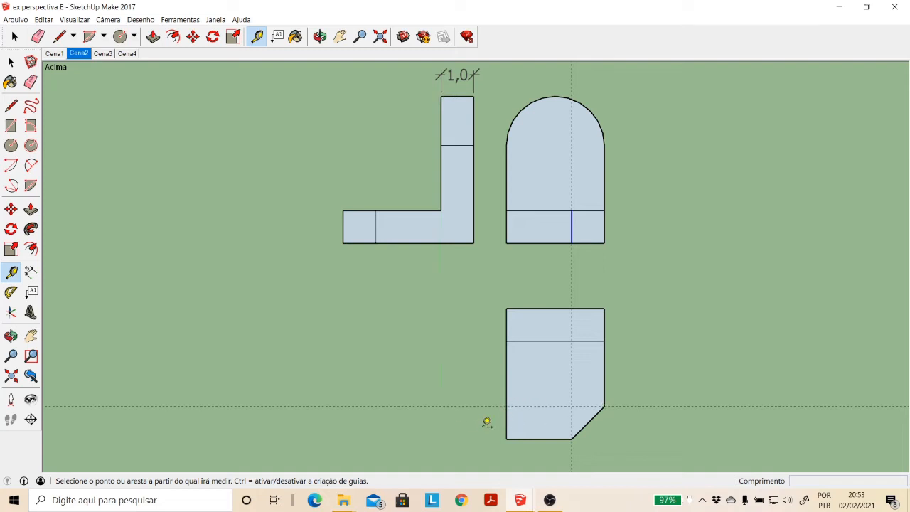
{"action": "left_click", "coordinate": [518, 438]}
{"action": "left_click", "coordinate": [512, 309]}
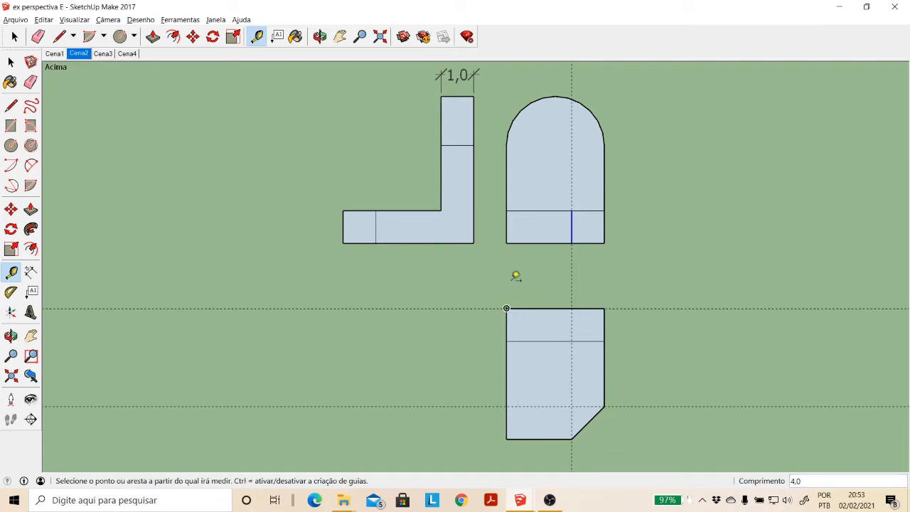
{"action": "left_click", "coordinate": [507, 222]}
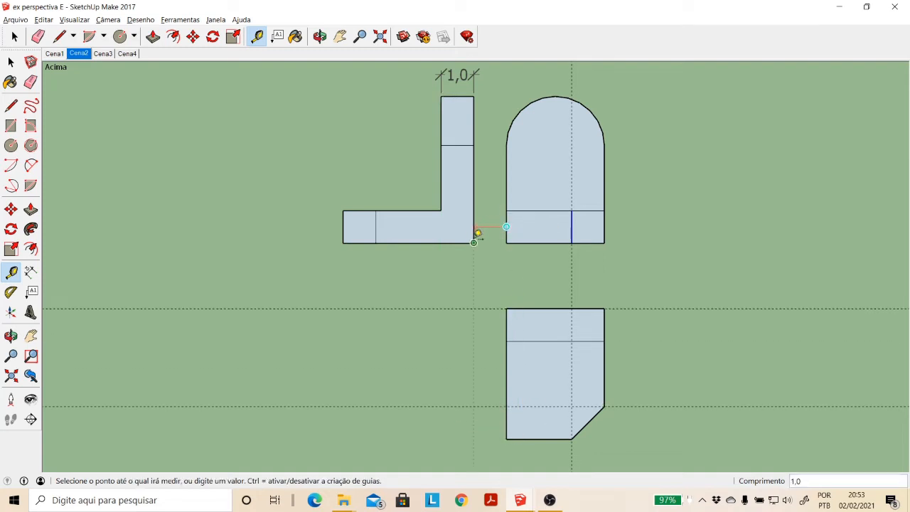
{"action": "left_click", "coordinate": [475, 231]}
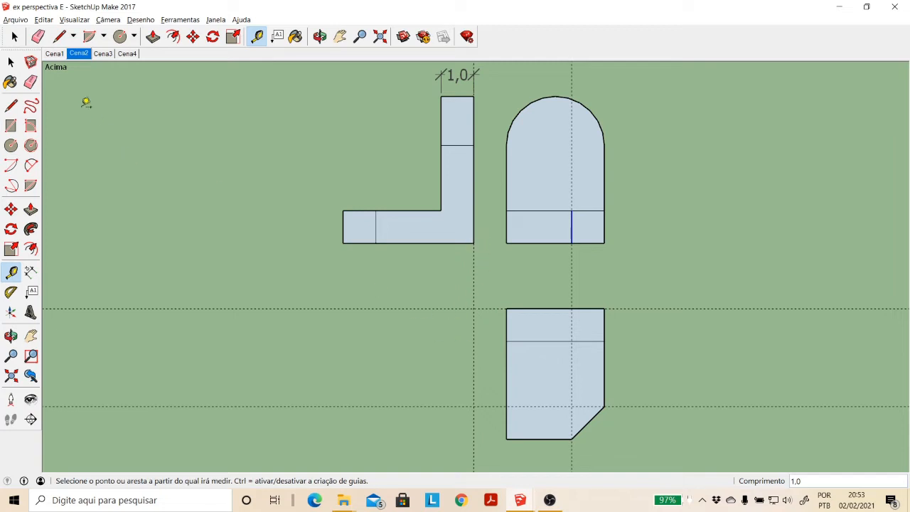
Step: Draw a 90° pie of radius 3,0 centred on the new guides' intersection, from the chamfer's horizontal guide up to the upper guide
{"action": "left_click", "coordinate": [98, 39]}
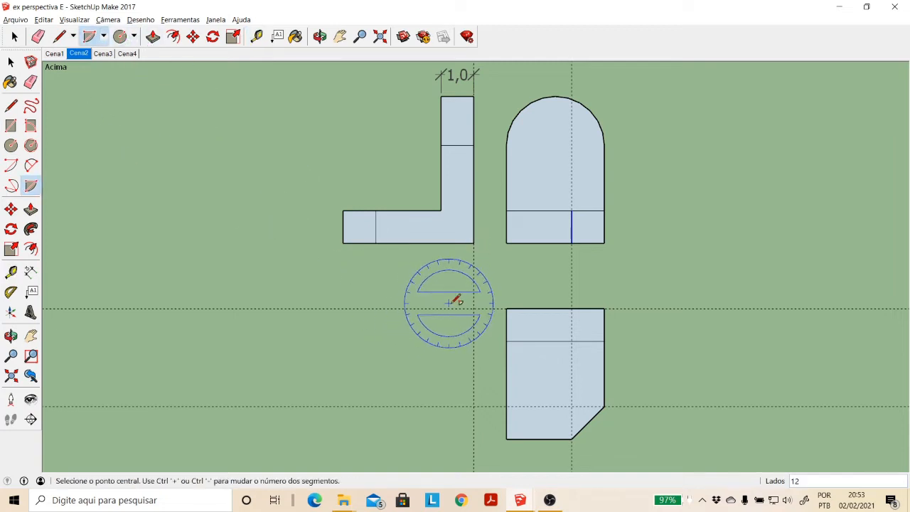
{"action": "left_click", "coordinate": [474, 309]}
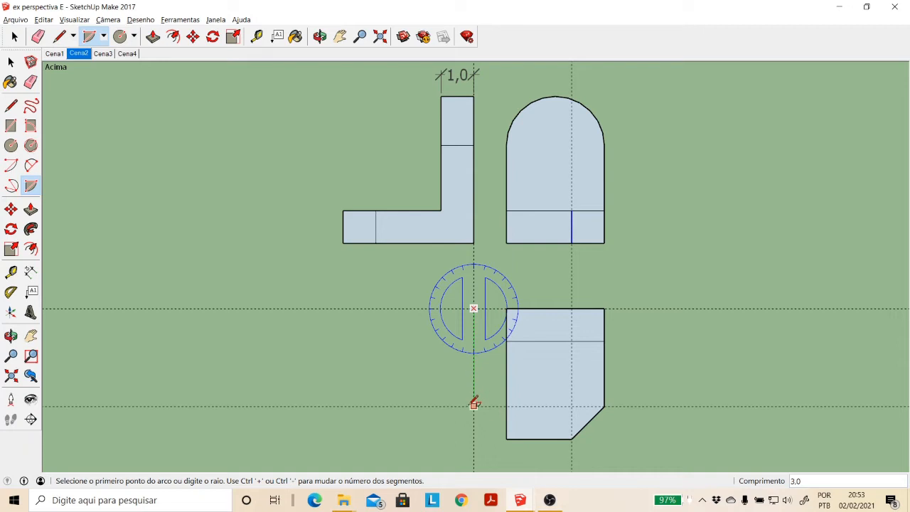
{"action": "left_click", "coordinate": [474, 405]}
{"action": "left_click", "coordinate": [376, 309]}
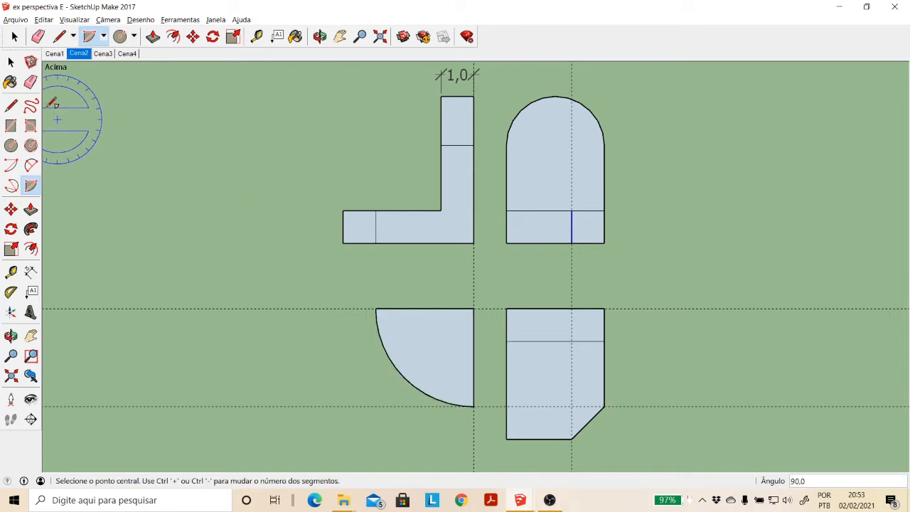
Step: Delete the quarter pie's two straight edges and convert its remaining arc to a construction line
{"action": "left_click", "coordinate": [11, 61]}
{"action": "left_click", "coordinate": [420, 309]}
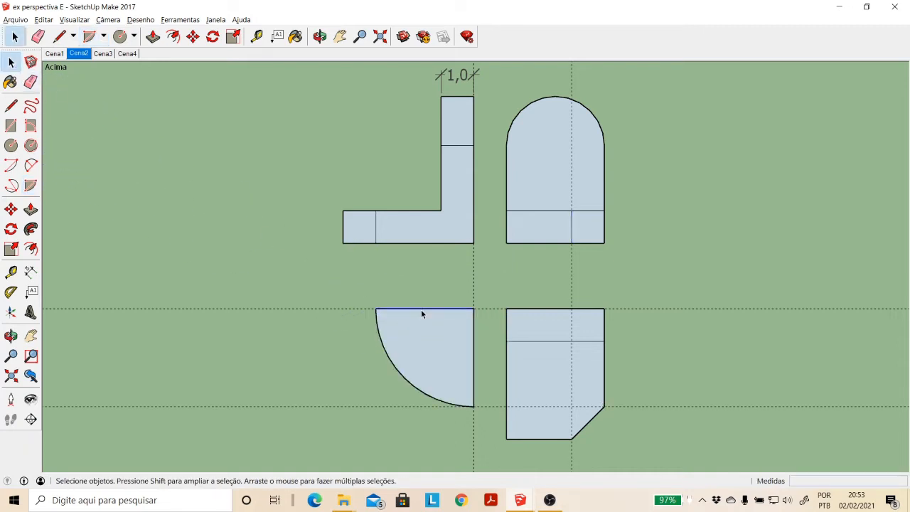
{"action": "key", "text": "Delete"}
{"action": "left_click", "coordinate": [474, 342]}
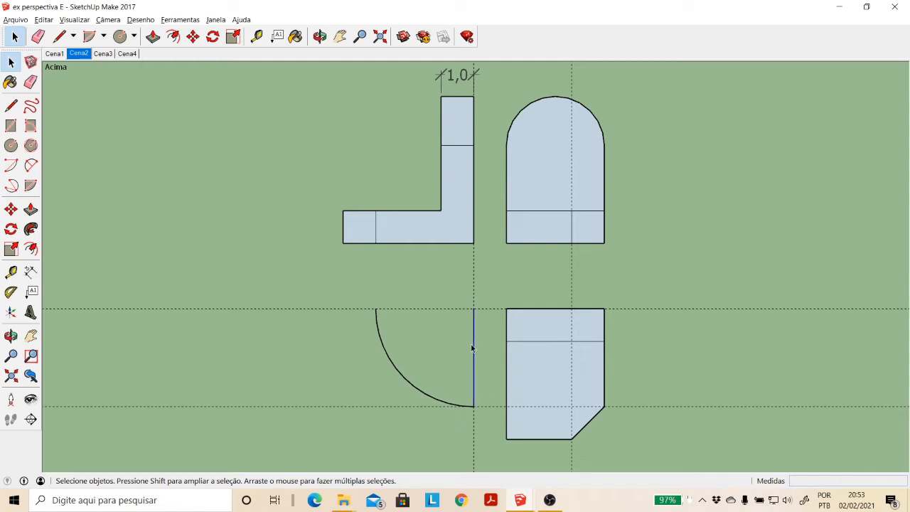
{"action": "key", "text": "Delete"}
{"action": "left_click", "coordinate": [426, 398]}
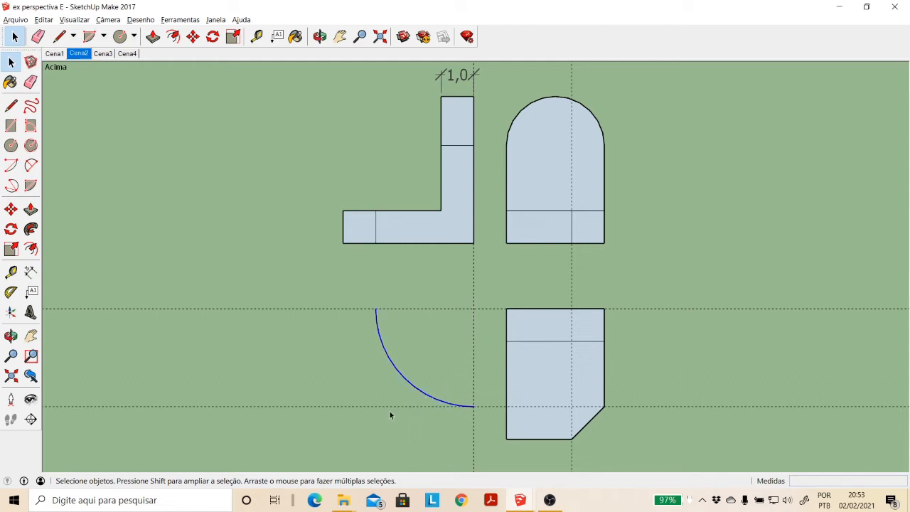
{"action": "right_click", "coordinate": [408, 382]}
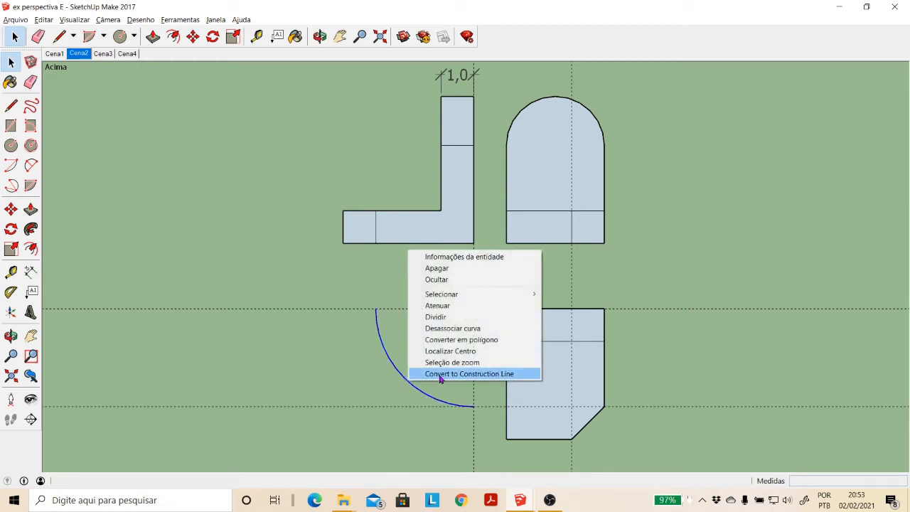
{"action": "left_click", "coordinate": [437, 374]}
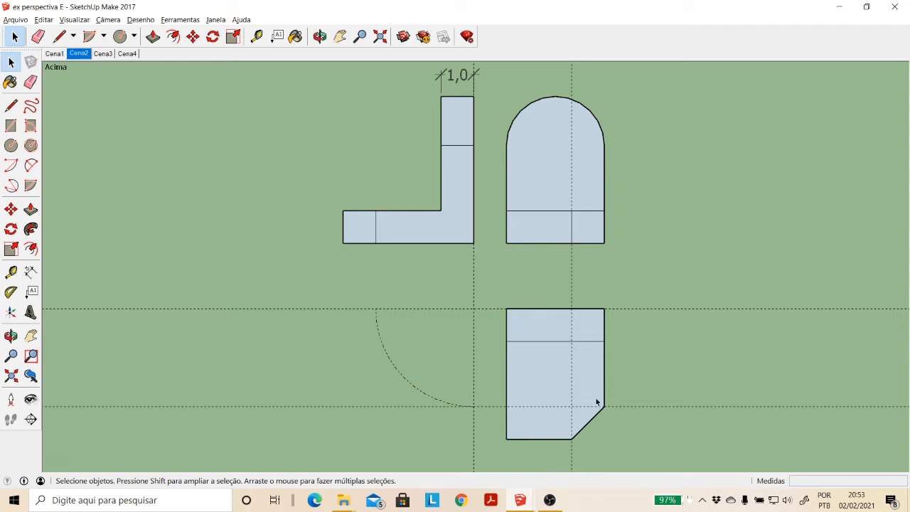
Step: Delete the vertical guide through the chamfer's lower corner and switch to the ex perspectiva F model
{"action": "left_click", "coordinate": [572, 288]}
{"action": "key", "text": "Delete"}
{"action": "left_click", "coordinate": [375, 229]}
{"action": "mouse_move", "coordinate": [516, 506]}
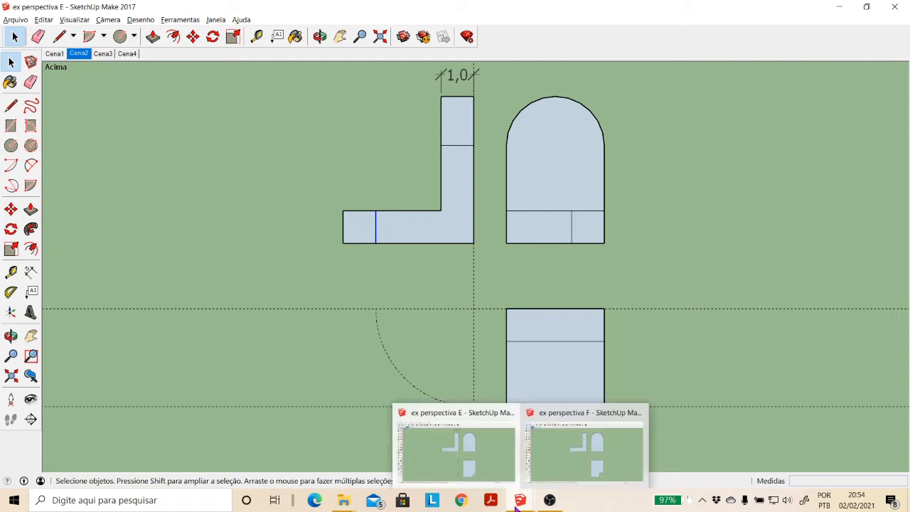
{"action": "left_click", "coordinate": [568, 475]}
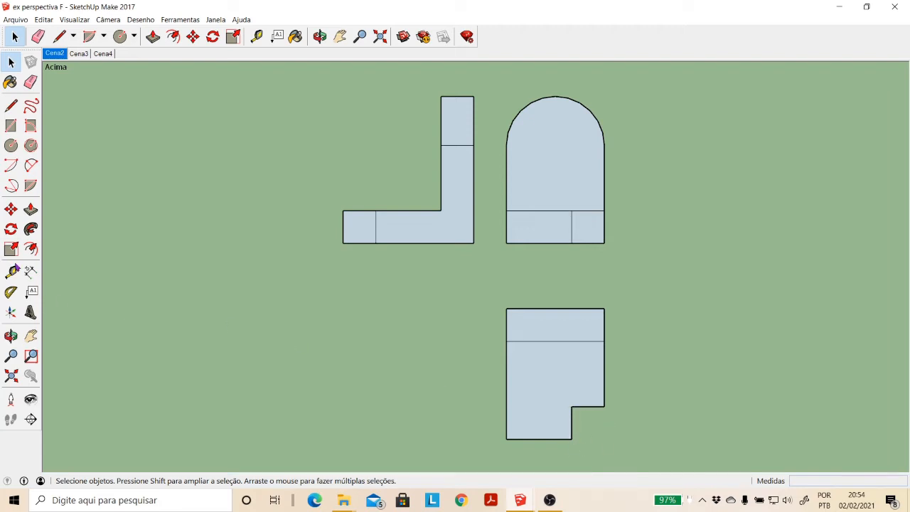
Step: Project a vertical guide from the notch's inner edge to check the arched view's short vertical line, and delete that guide
{"action": "left_click", "coordinate": [10, 271]}
{"action": "left_click", "coordinate": [604, 365]}
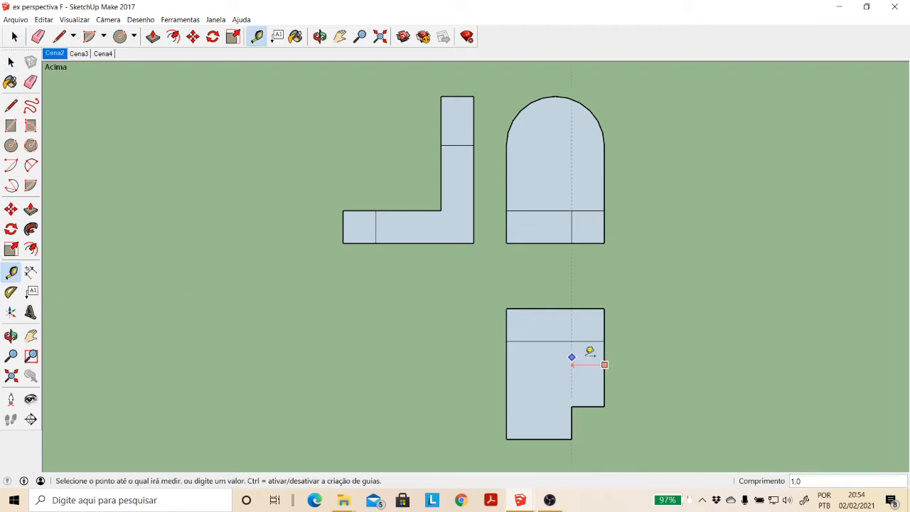
{"action": "left_click", "coordinate": [573, 402]}
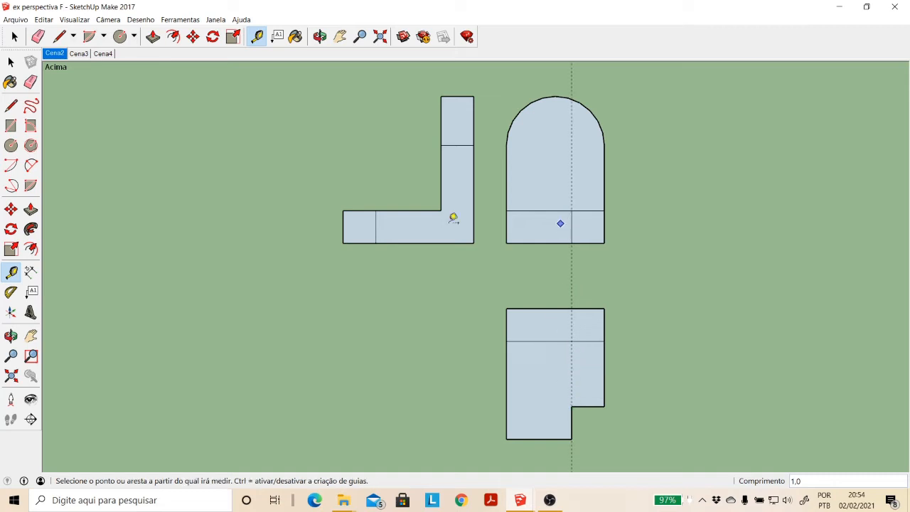
{"action": "key", "text": "space"}
{"action": "left_click", "coordinate": [571, 227]}
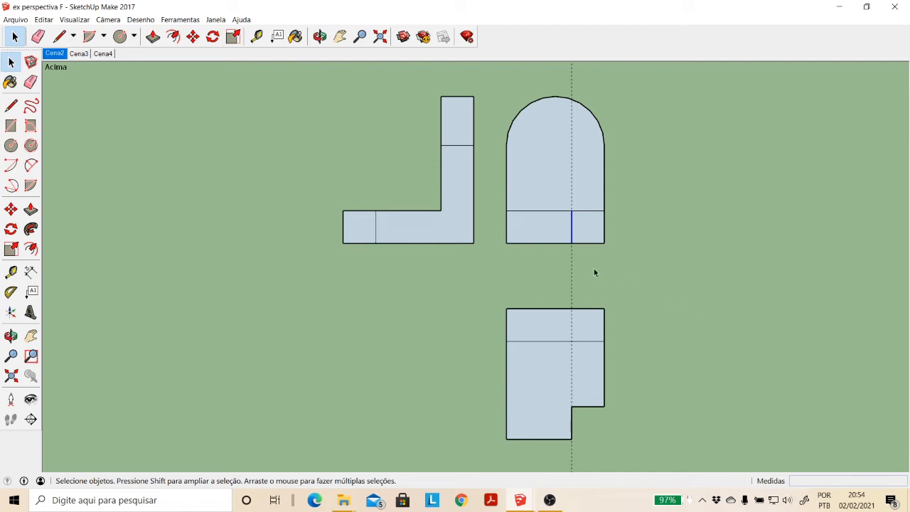
{"action": "left_click_drag", "start_coordinate": [536, 272], "coordinate": [537, 271]}
{"action": "key", "text": "Delete"}
Step: Create horizontal guides along the notch's horizontal edge and the notched view's top edge, plus a vertical guide along the L-shaped view's right edge
{"action": "left_click", "coordinate": [11, 272]}
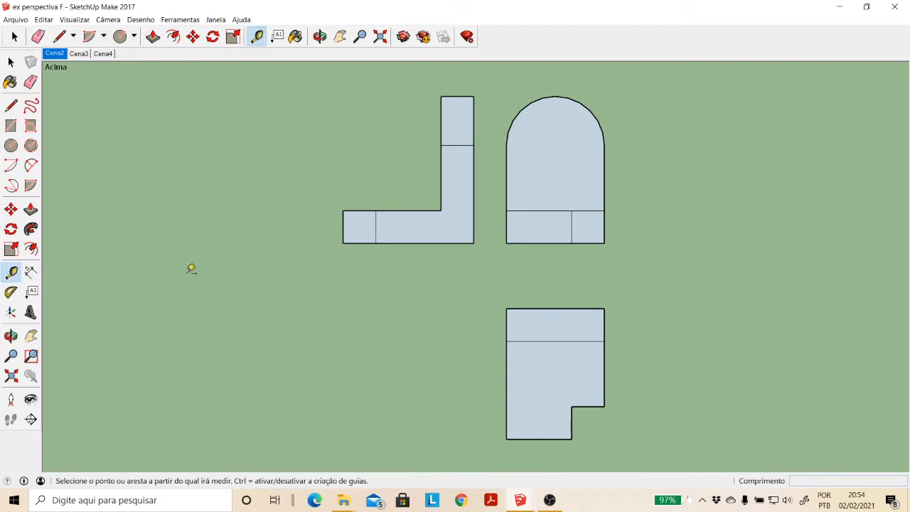
{"action": "left_click", "coordinate": [530, 308]}
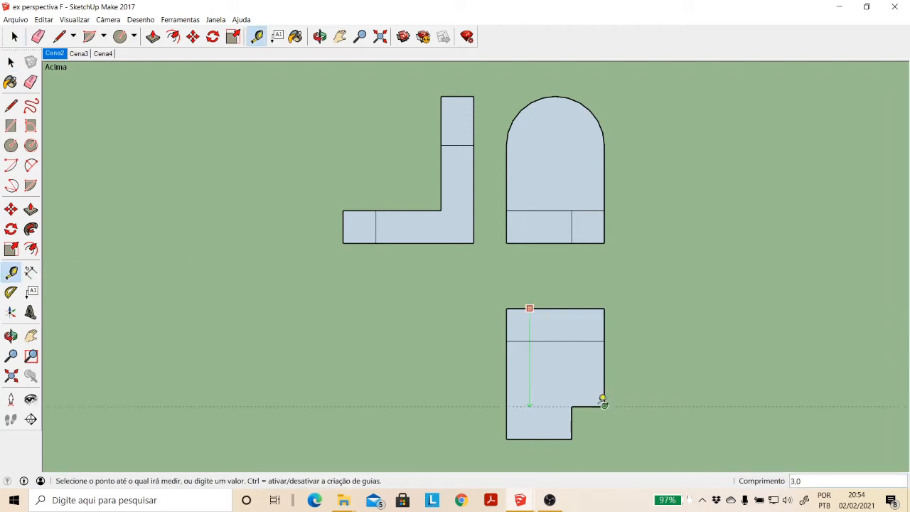
{"action": "left_click", "coordinate": [603, 403]}
{"action": "left_click", "coordinate": [489, 406]}
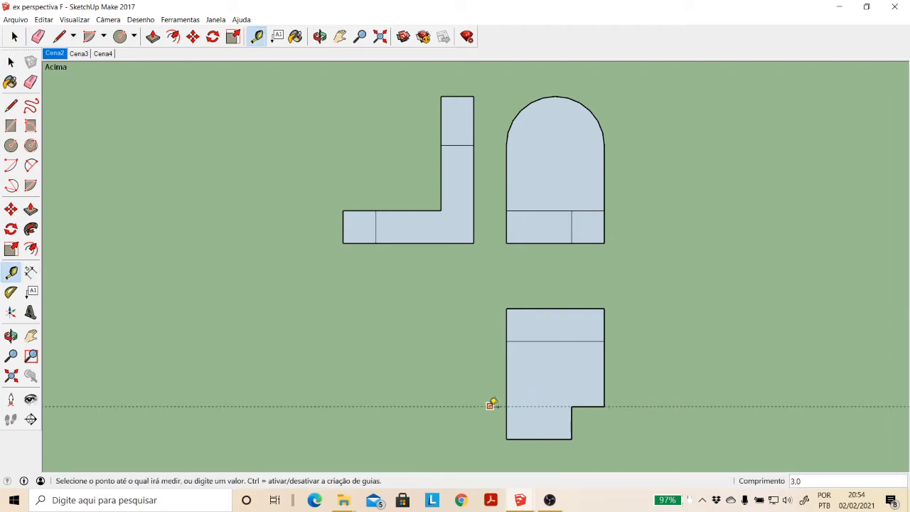
{"action": "left_click", "coordinate": [506, 309]}
{"action": "left_click", "coordinate": [506, 226]}
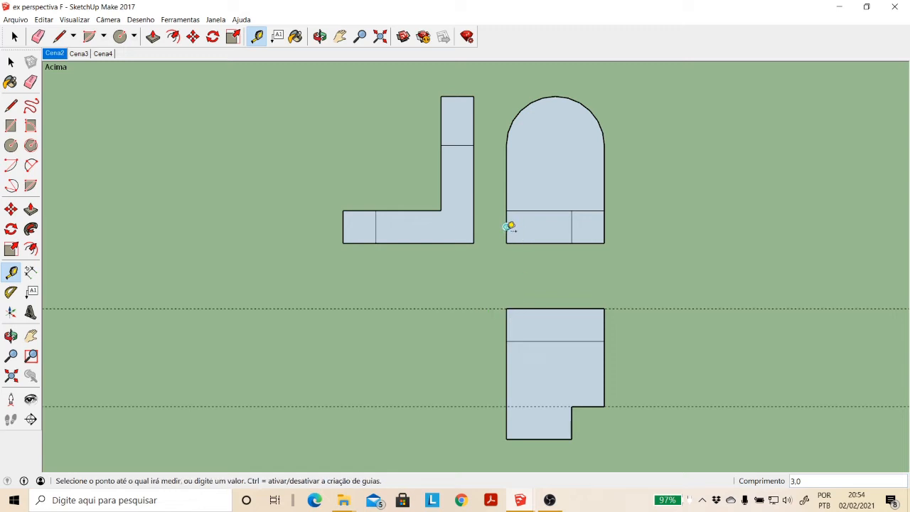
{"action": "left_click", "coordinate": [475, 232]}
Step: Draw a 90° pie centred where the vertical guide crosses the upper guide, with its arc starting at the notch's guide
{"action": "left_click", "coordinate": [89, 36]}
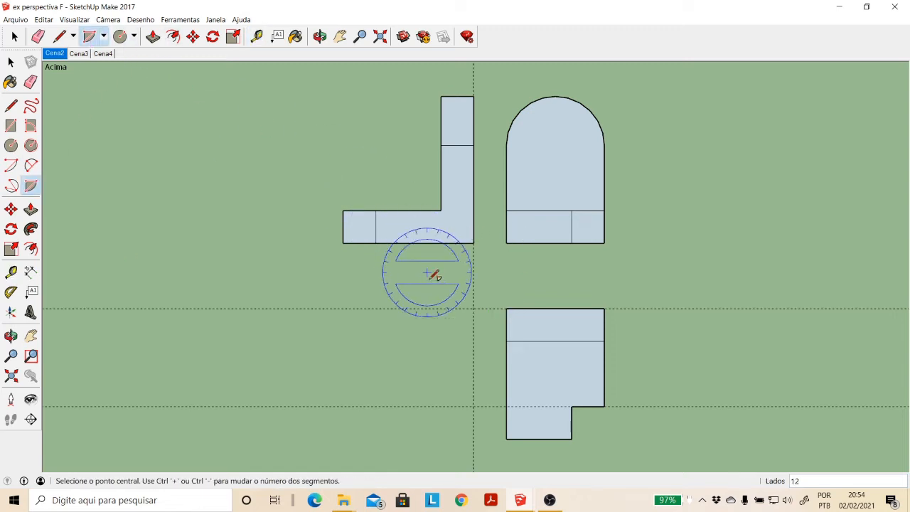
{"action": "left_click", "coordinate": [474, 308]}
{"action": "left_click", "coordinate": [474, 406]}
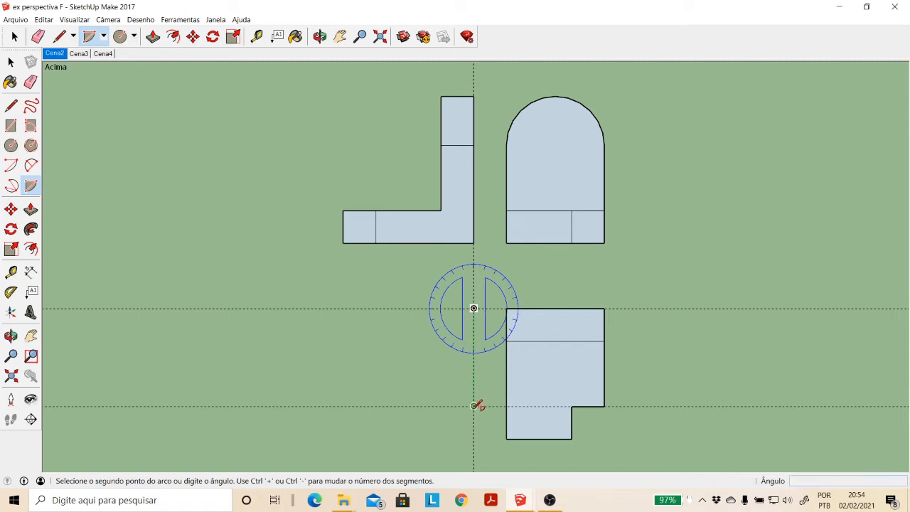
{"action": "left_click", "coordinate": [376, 309]}
Step: Remove both straight edges of the quarter pie below the L-shaped view and turn its arc into a construction line
{"action": "left_click", "coordinate": [12, 60]}
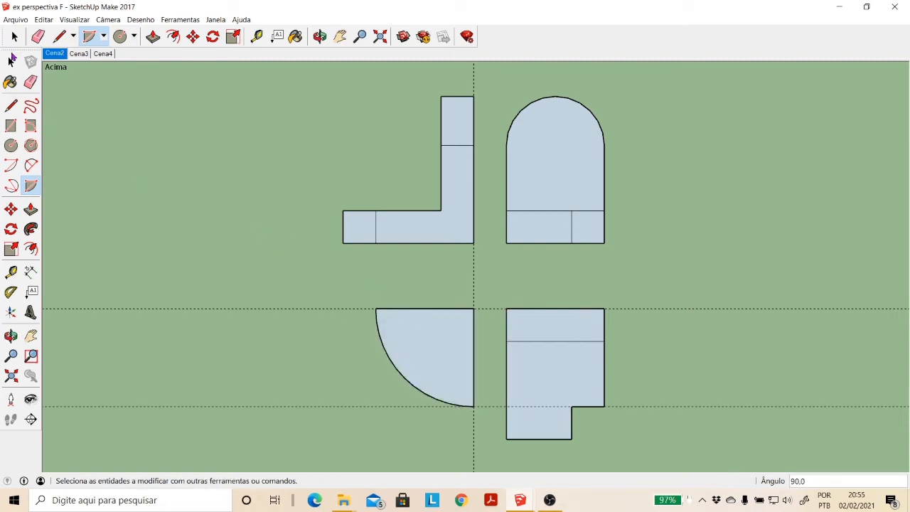
{"action": "left_click", "coordinate": [11, 60]}
{"action": "left_click", "coordinate": [419, 314]}
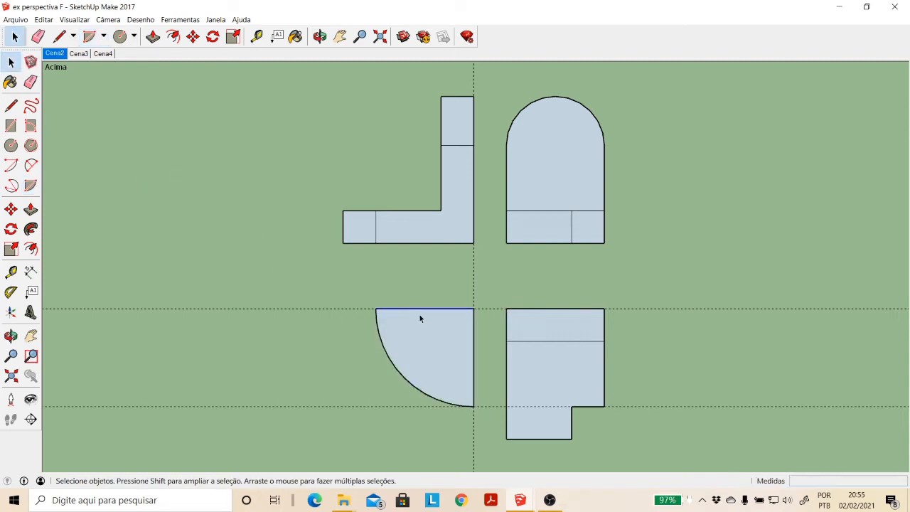
{"action": "key", "text": "Delete"}
{"action": "left_click", "coordinate": [473, 341]}
{"action": "key", "text": "Delete"}
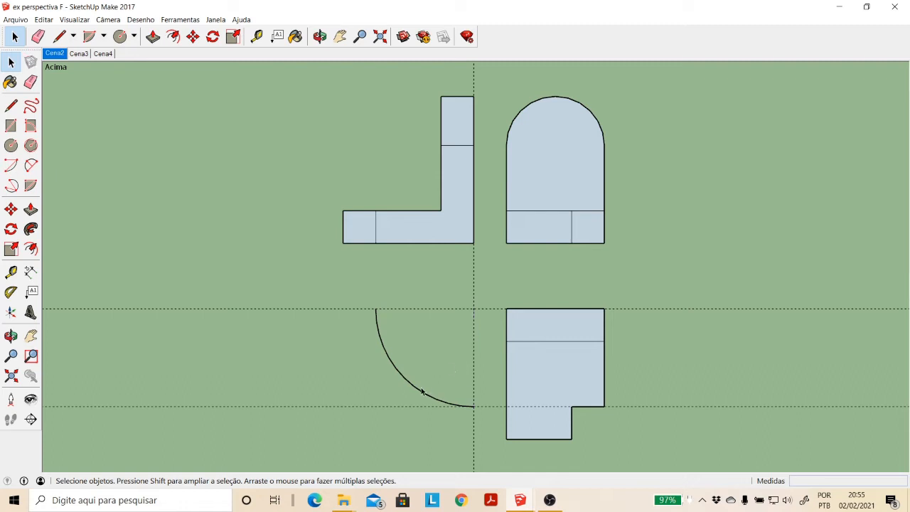
{"action": "right_click", "coordinate": [422, 390]}
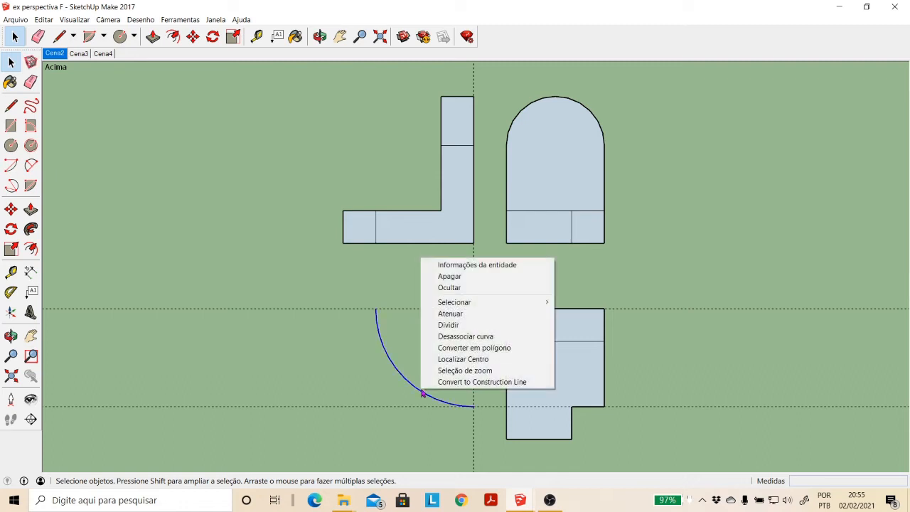
{"action": "left_click", "coordinate": [480, 382]}
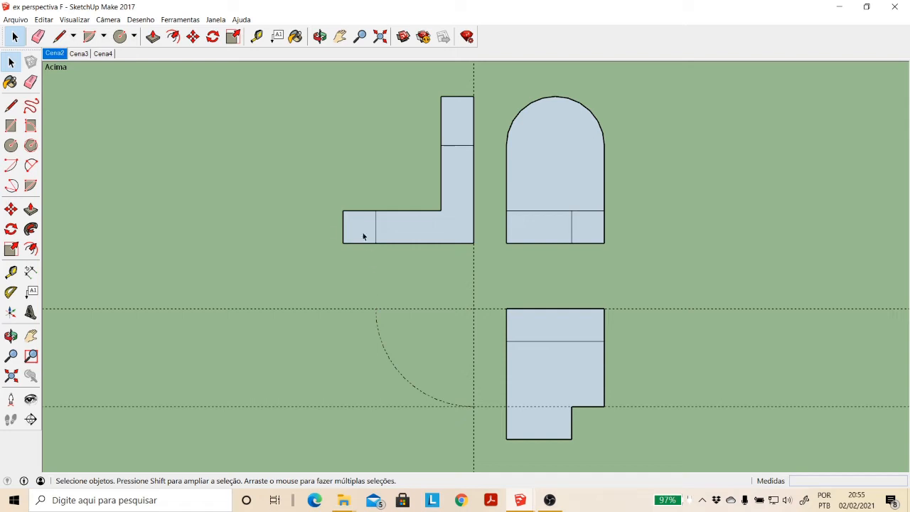
Step: Create a vertical guide 3,0 from the existing one, through the arc's upper end and the short line in the L-shaped view's foot
{"action": "left_click", "coordinate": [11, 271]}
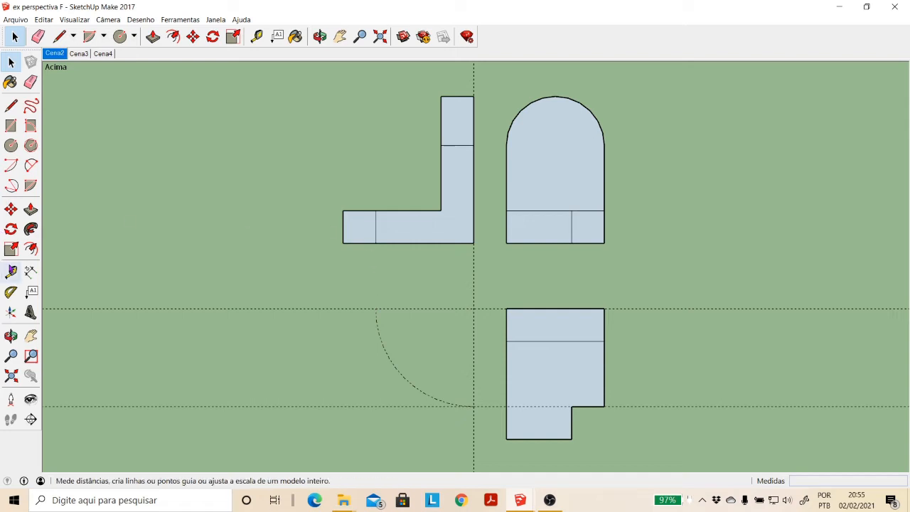
{"action": "left_click", "coordinate": [474, 270]}
{"action": "left_click", "coordinate": [376, 228]}
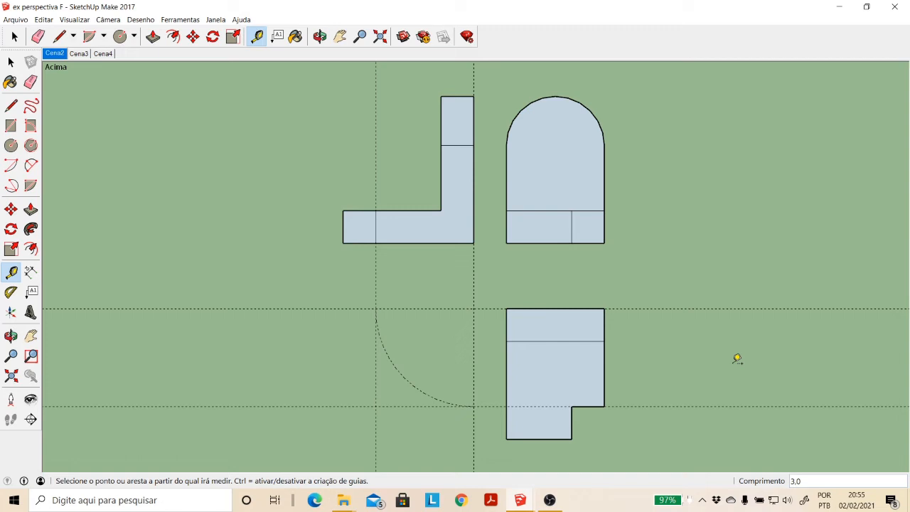
{"action": "mouse_move", "coordinate": [520, 500]}
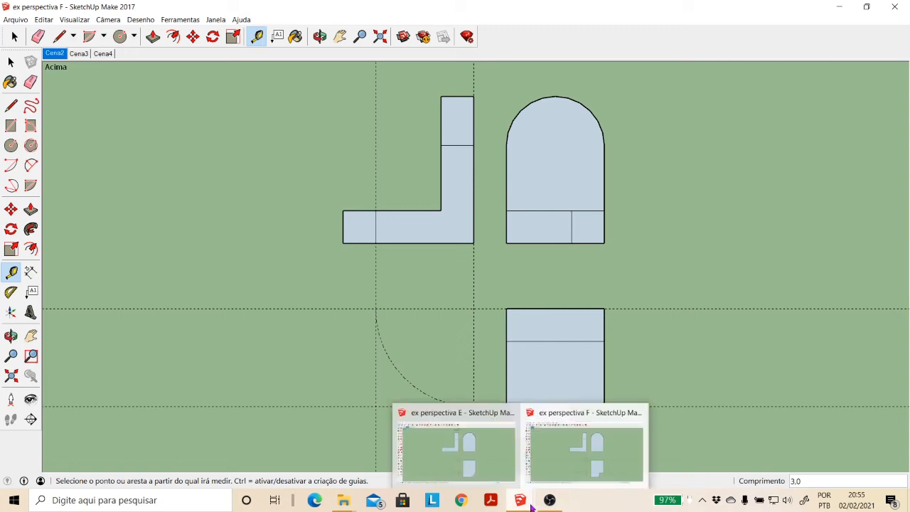
Step: Compare the L-shaped and rounded views in the "ex perspectiva E" and "ex perspectiva F" drawings against their differing third views
{"action": "left_click", "coordinate": [478, 458]}
{"action": "left_click", "coordinate": [47, 54]}
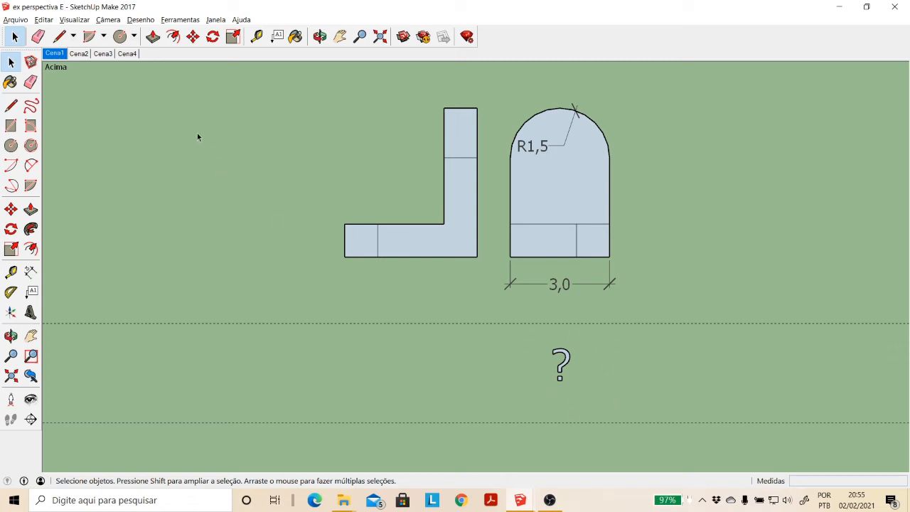
{"action": "left_click", "coordinate": [79, 54]}
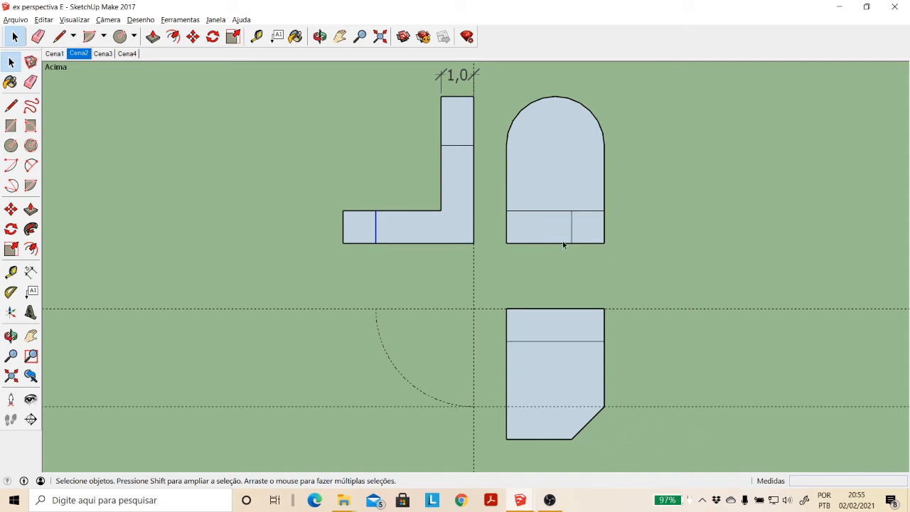
{"action": "left_click", "coordinate": [401, 221]}
{"action": "left_click", "coordinate": [546, 222]}
{"action": "left_click_drag", "start_coordinate": [491, 91], "coordinate": [607, 248]}
{"action": "left_click_drag", "start_coordinate": [335, 71], "coordinate": [489, 272]}
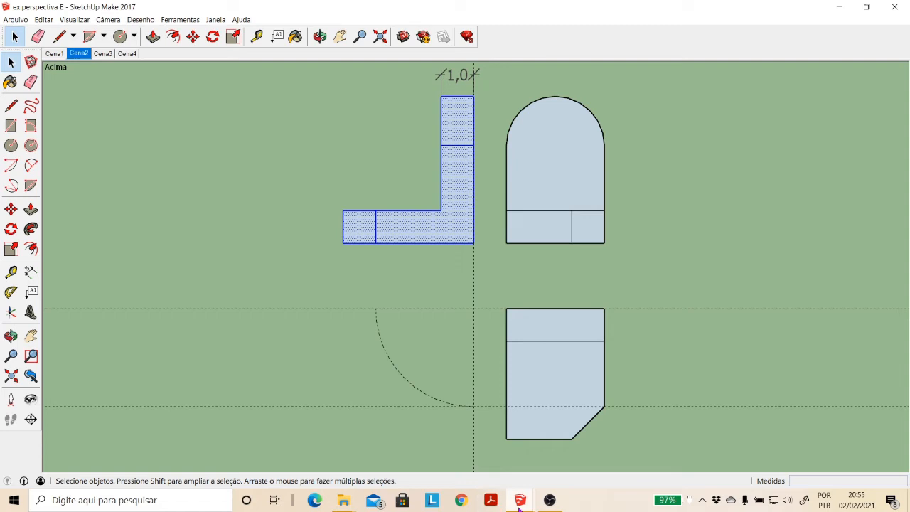
{"action": "mouse_move", "coordinate": [520, 504]}
{"action": "left_click", "coordinate": [562, 466]}
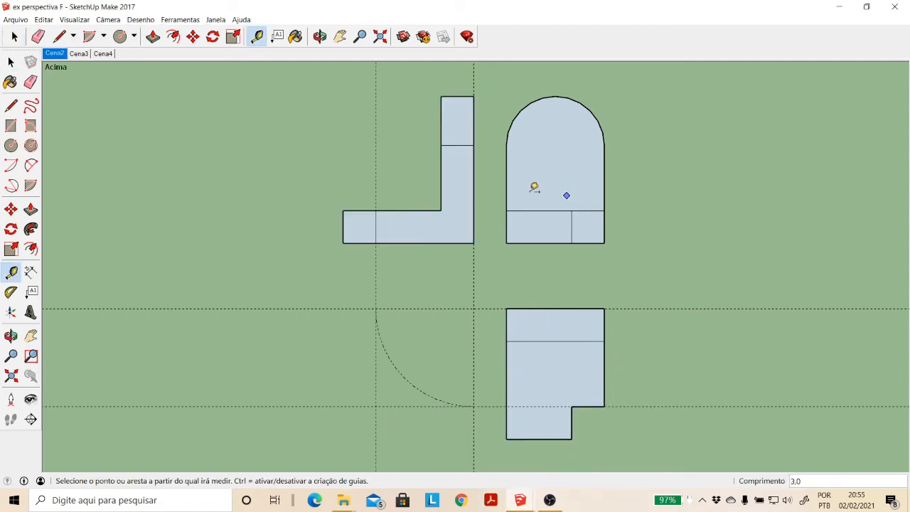
{"action": "left_click", "coordinate": [11, 63]}
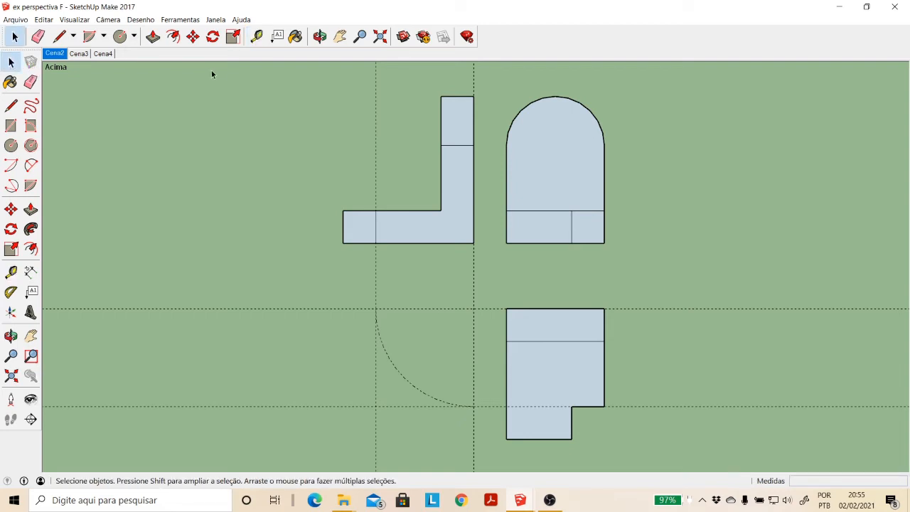
{"action": "left_click_drag", "start_coordinate": [317, 100], "coordinate": [640, 271]}
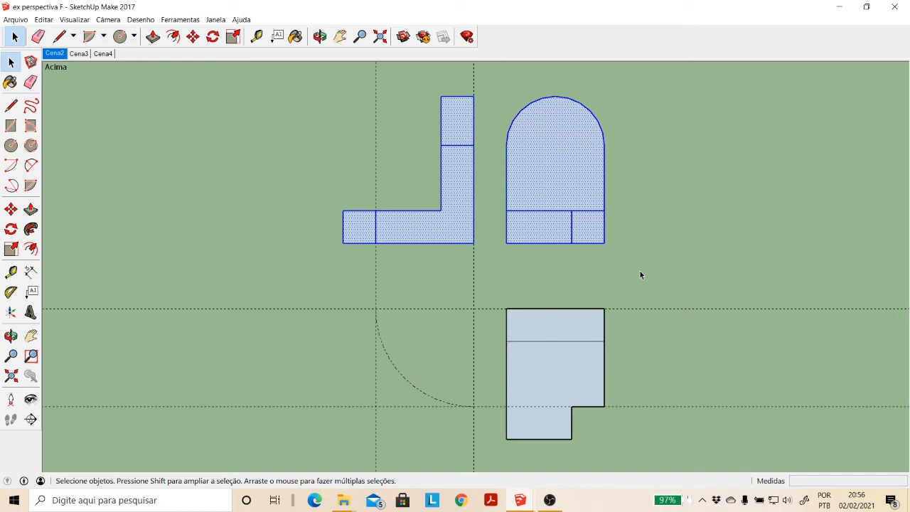
Step: Delete the vertical and horizontal guides from the notched part's drawing, "ex perspectiva F"
{"action": "left_click_drag", "start_coordinate": [496, 76], "coordinate": [360, 69]}
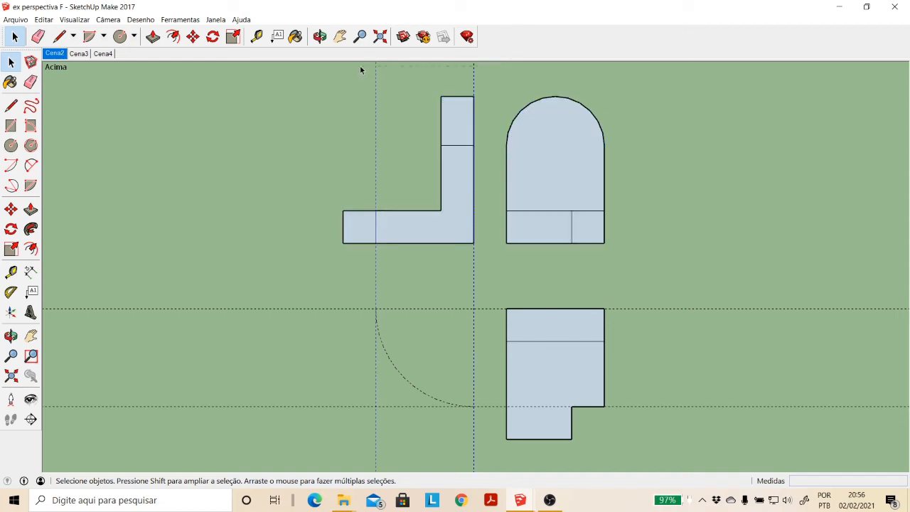
{"action": "key", "text": "Delete"}
{"action": "left_click_drag", "start_coordinate": [271, 299], "coordinate": [286, 304]}
{"action": "key", "text": "Delete"}
Step: Switch to "ex perspectiva E" and delete the two horizontal guides and the vertical guide around its views
{"action": "mouse_move", "coordinate": [520, 500]}
{"action": "left_click", "coordinate": [499, 471]}
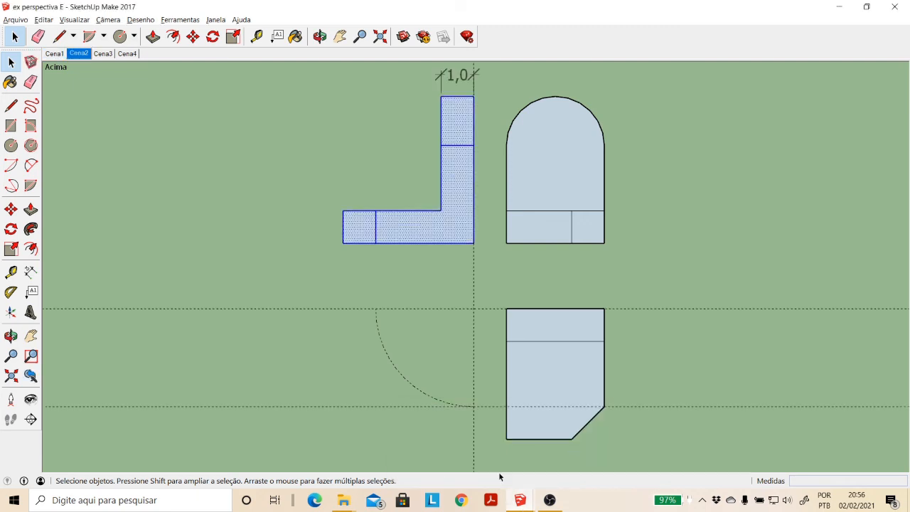
{"action": "left_click", "coordinate": [248, 294]}
{"action": "key", "text": "Delete"}
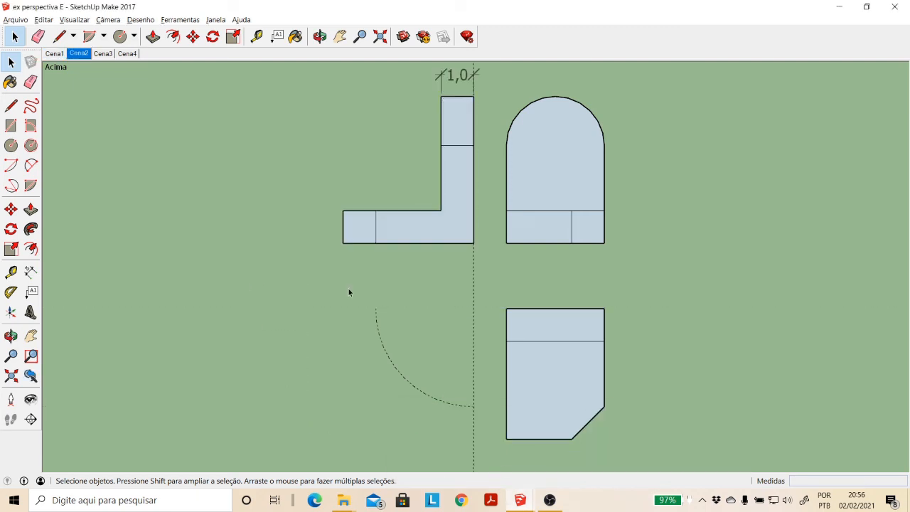
{"action": "left_click", "coordinate": [474, 284]}
{"action": "key", "text": "Delete"}
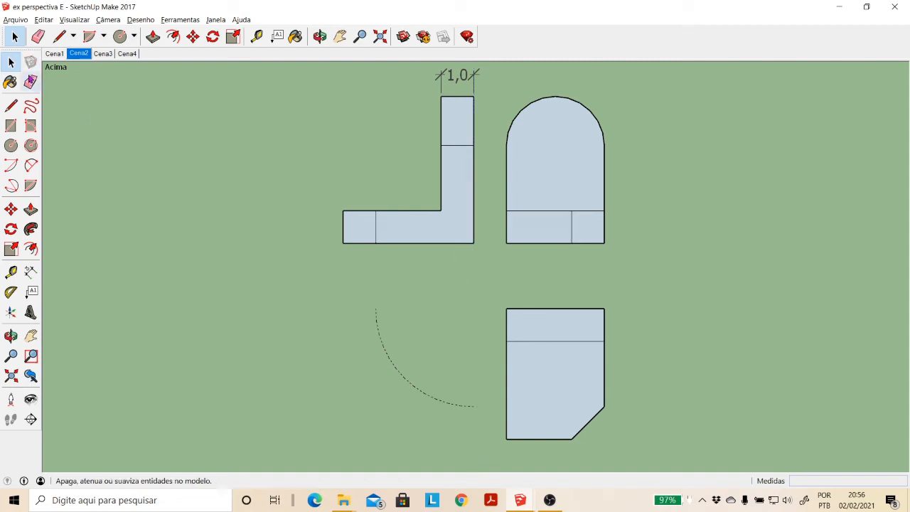
Step: Show scene Cena3 of the chamfered part and draw a 3 by 4 rectangle on the ground beside the dimensioned views
{"action": "left_click", "coordinate": [104, 53]}
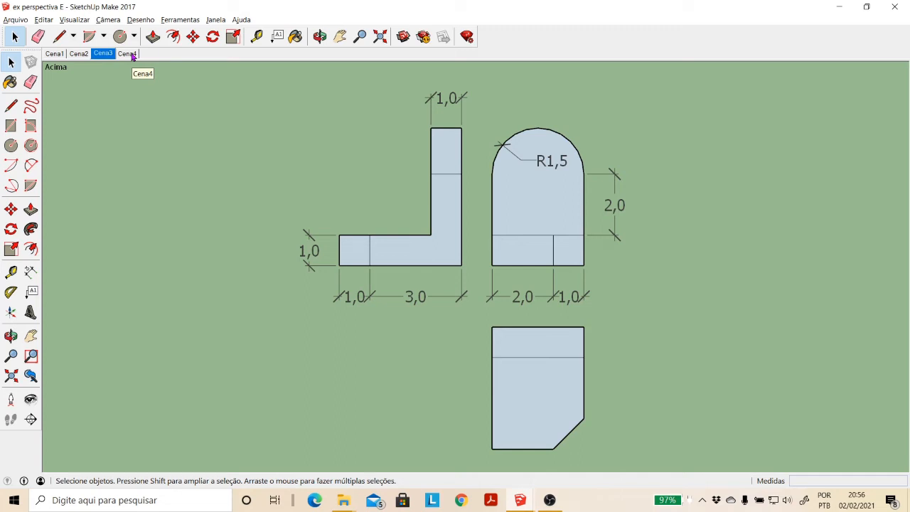
{"action": "left_click", "coordinate": [319, 36]}
{"action": "mouse_move", "coordinate": [613, 319]}
{"action": "left_mouse_down"}
{"action": "mouse_move", "coordinate": [529, 273]}
{"action": "mouse_move", "coordinate": [493, 180]}
{"action": "mouse_move", "coordinate": [613, 300]}
{"action": "mouse_move", "coordinate": [569, 234]}
{"action": "left_mouse_up"}
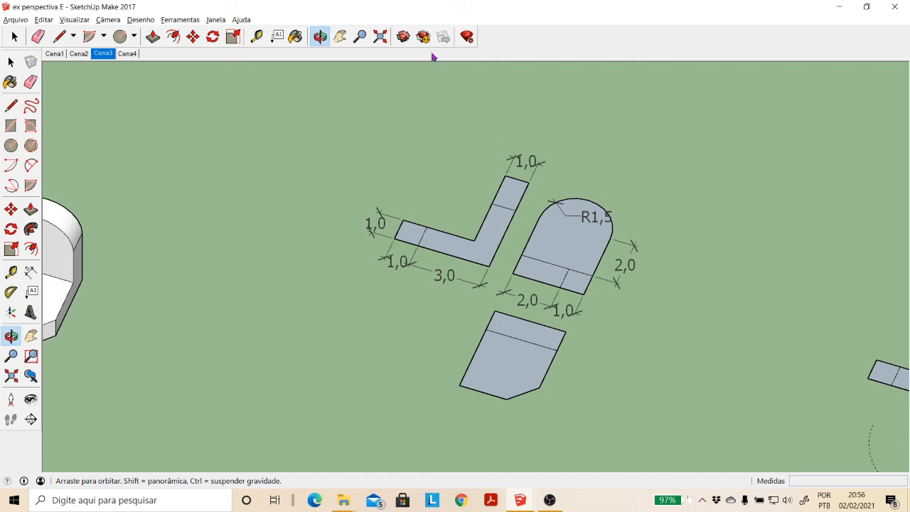
{"action": "left_click", "coordinate": [340, 37]}
{"action": "left_click_drag", "start_coordinate": [493, 178], "coordinate": [315, 167]}
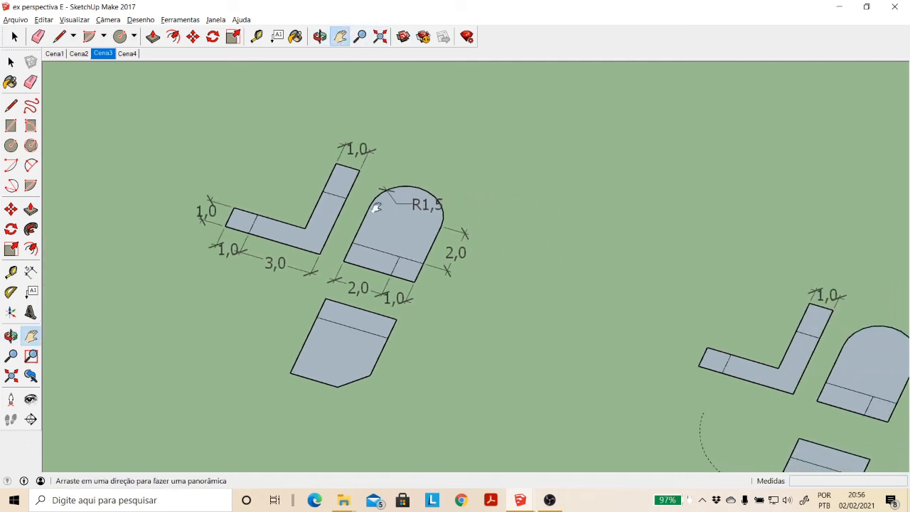
{"action": "left_click", "coordinate": [11, 125]}
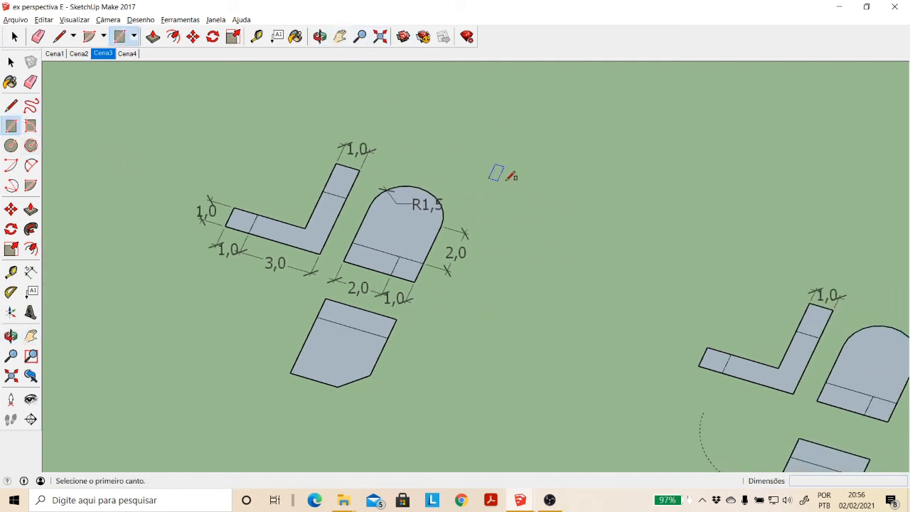
{"action": "left_click", "coordinate": [561, 208]}
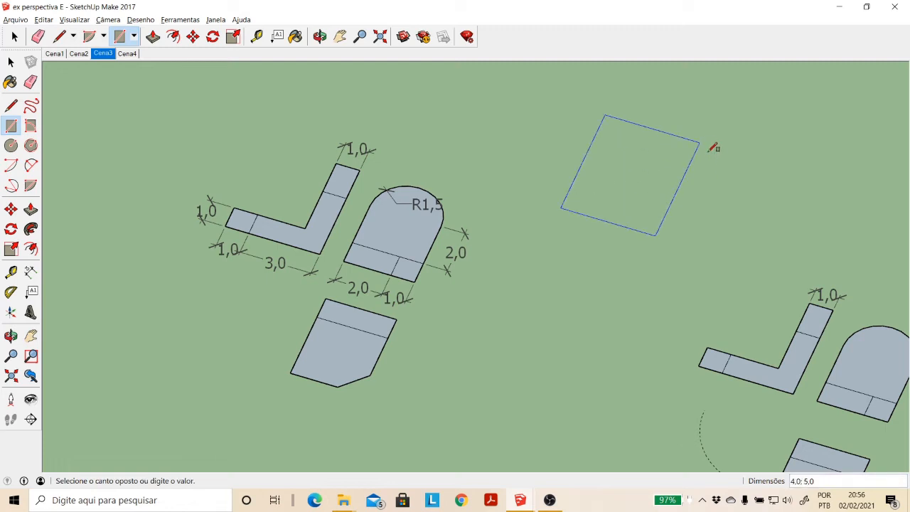
{"action": "type", "text": "3;4"}
{"action": "key", "text": "Return"}
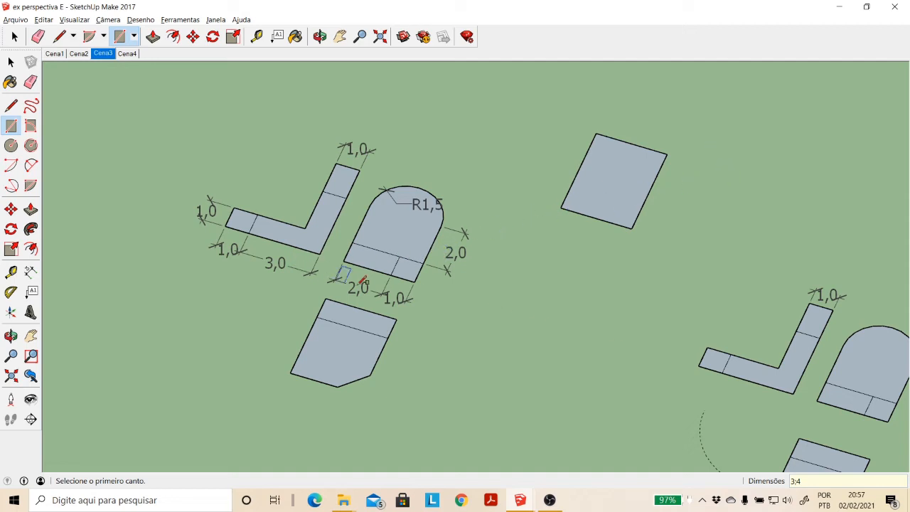
Step: Dismiss the autosave error, check the L-shaped view's full height with a temporary linear dimension, and undo that dimension
{"action": "middle_click_drag", "start_coordinate": [260, 108], "coordinate": [435, 241]}
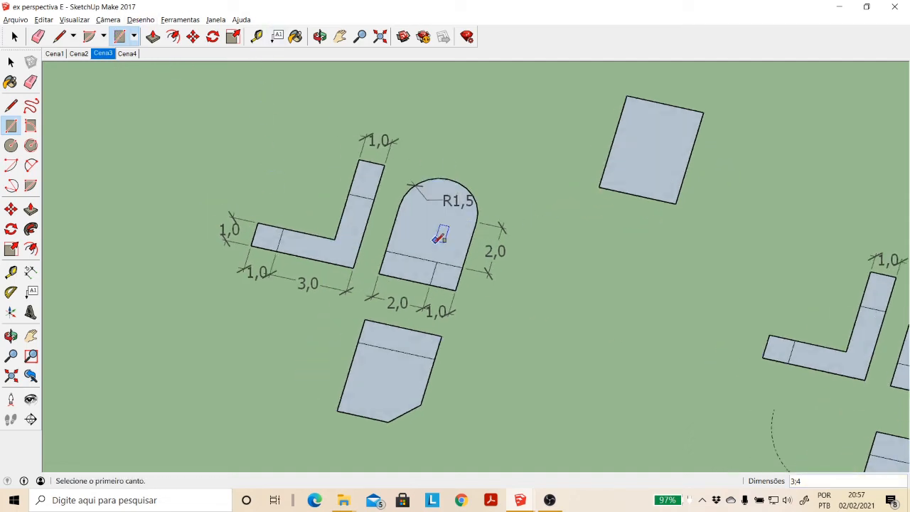
{"action": "left_click", "coordinate": [10, 63]}
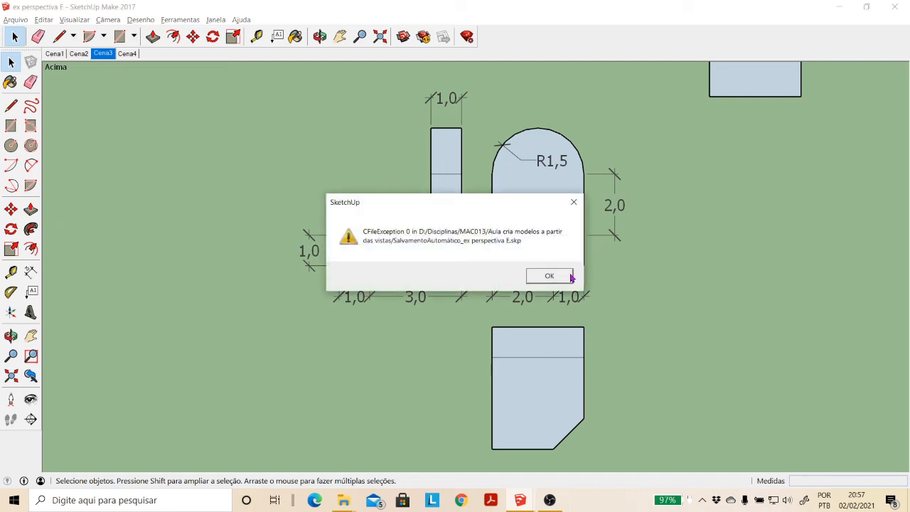
{"action": "left_click", "coordinate": [573, 202]}
{"action": "left_click", "coordinate": [31, 271]}
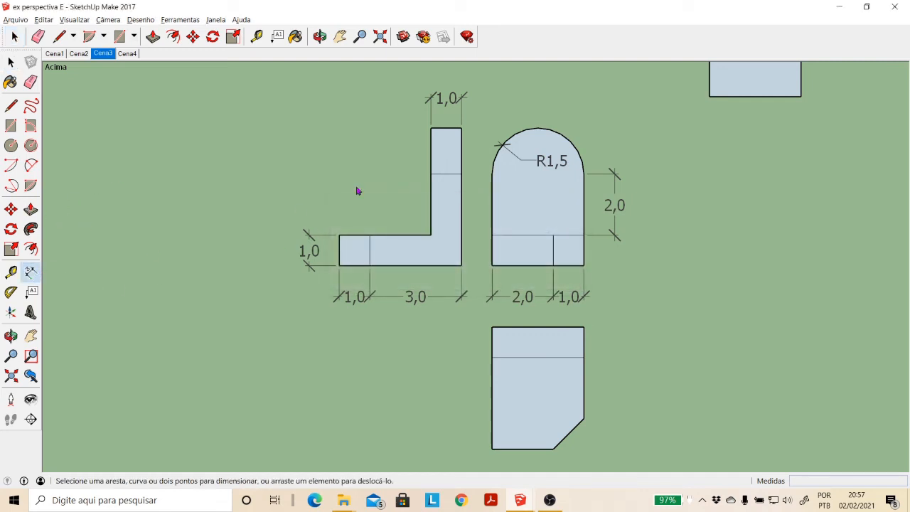
{"action": "left_click", "coordinate": [461, 129]}
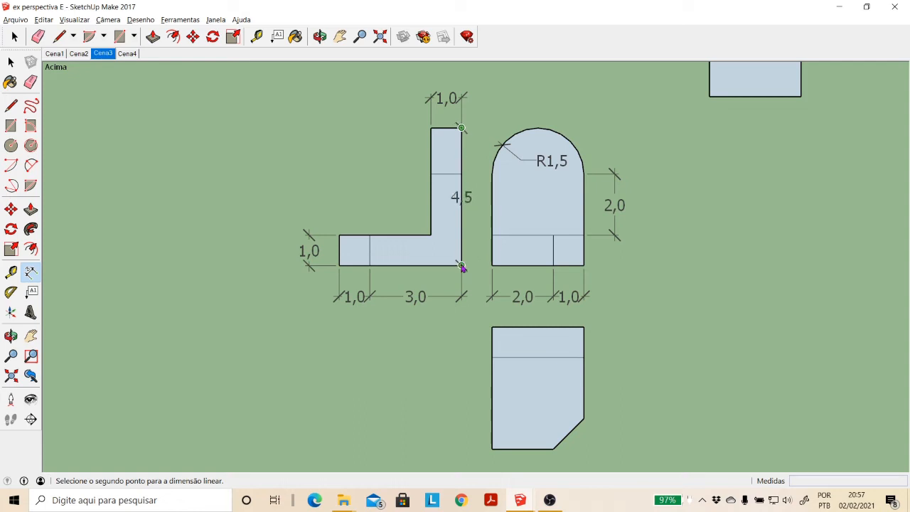
{"action": "left_click", "coordinate": [461, 265]}
{"action": "left_click", "coordinate": [478, 270]}
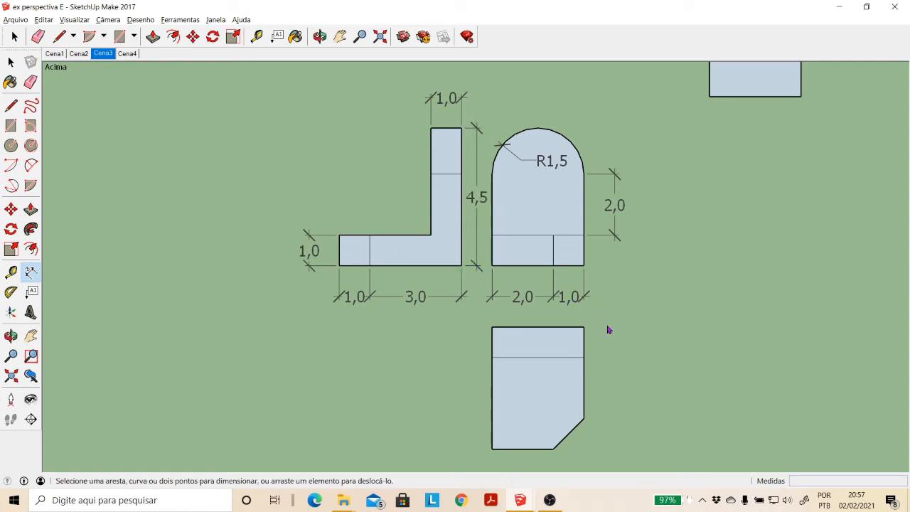
{"action": "key", "text": "ctrl+z"}
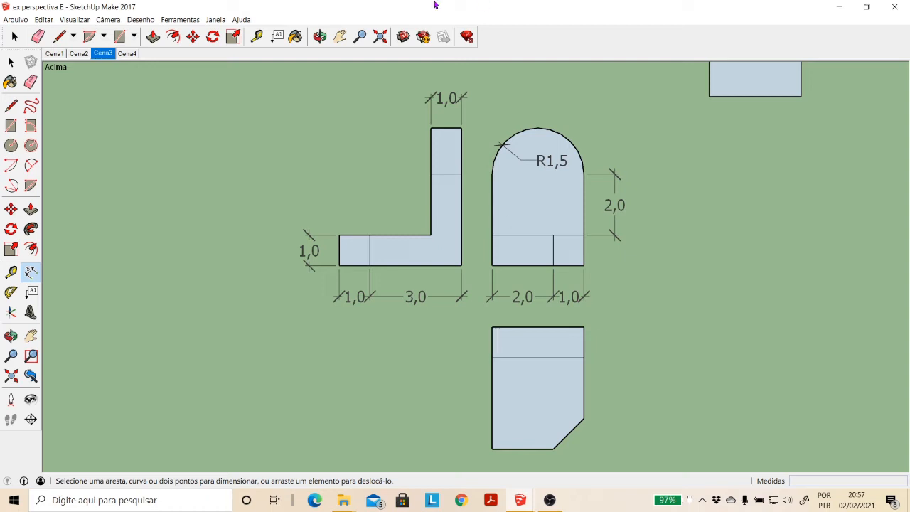
Step: Extrude the rectangle beside the dimensioned views upward by 4,5 to form a solid block
{"action": "left_click", "coordinate": [319, 36]}
{"action": "mouse_move", "coordinate": [791, 406]}
{"action": "left_mouse_down"}
{"action": "mouse_move", "coordinate": [755, 401]}
{"action": "mouse_move", "coordinate": [646, 278]}
{"action": "mouse_move", "coordinate": [626, 181]}
{"action": "left_mouse_up"}
{"action": "left_click", "coordinate": [340, 36]}
{"action": "left_click_drag", "start_coordinate": [682, 234], "coordinate": [551, 235]}
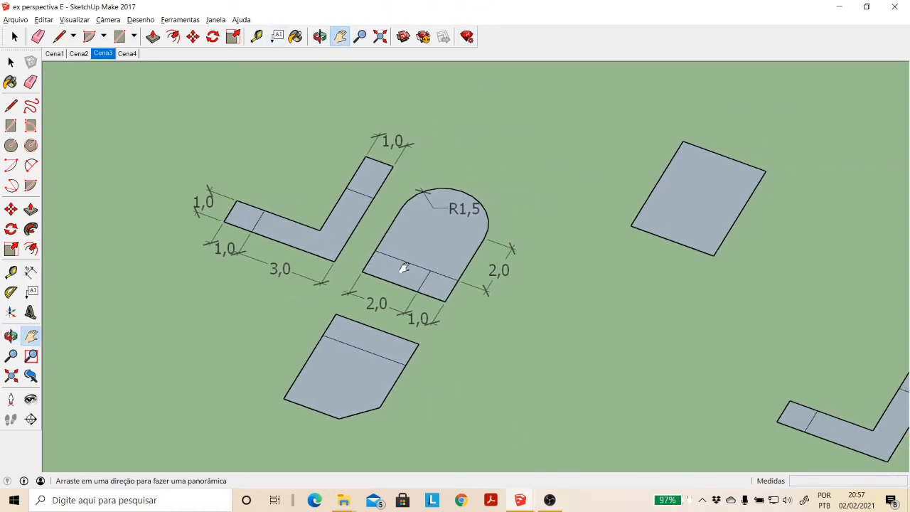
{"action": "left_click", "coordinate": [31, 212]}
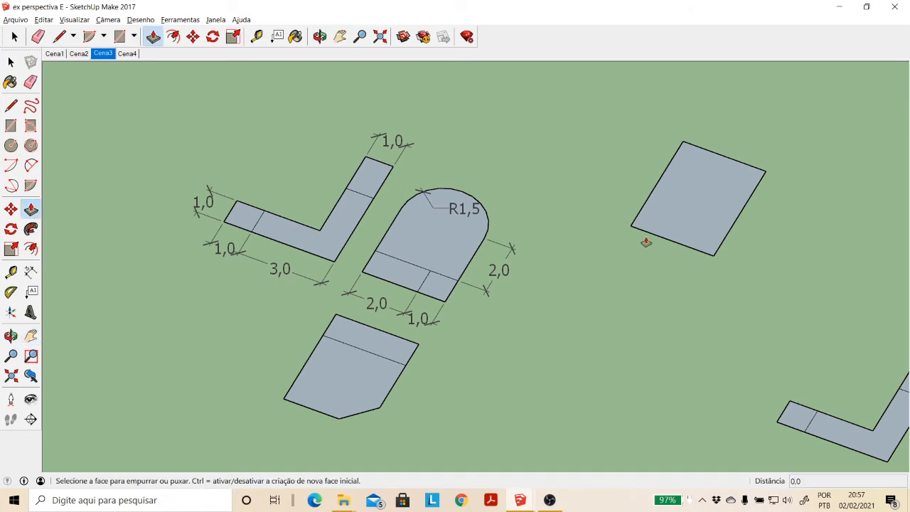
{"action": "left_click", "coordinate": [670, 234]}
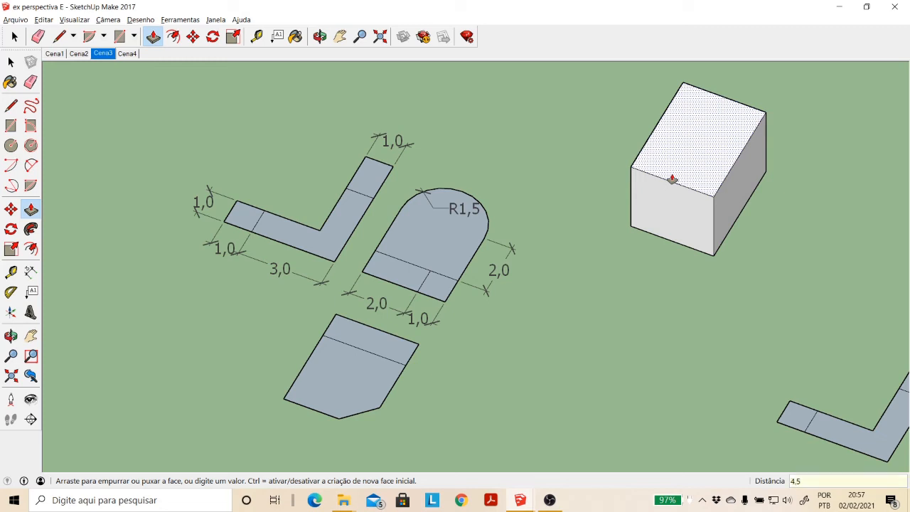
{"action": "key", "text": "Return"}
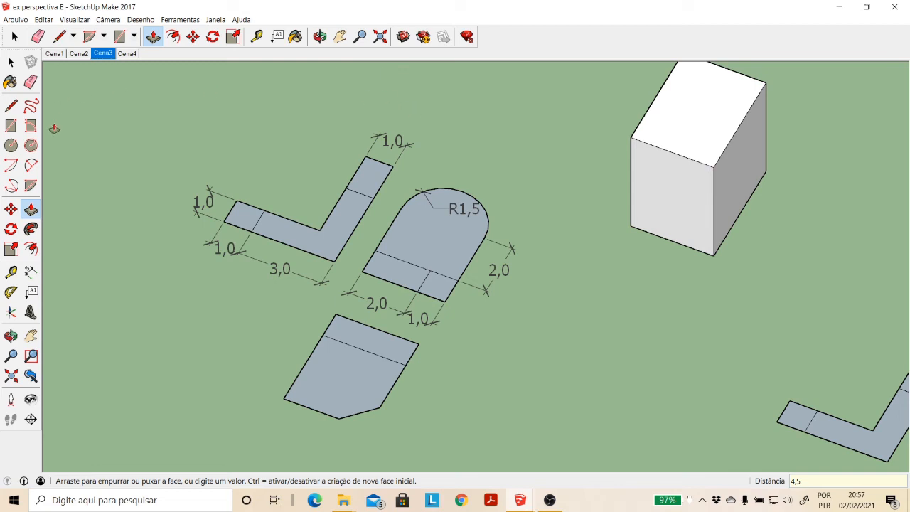
Step: Add a guide 1,0 in from the block's rear top edge and draw a 3,0 by 3,0 rectangle in front of it
{"action": "left_click", "coordinate": [11, 271]}
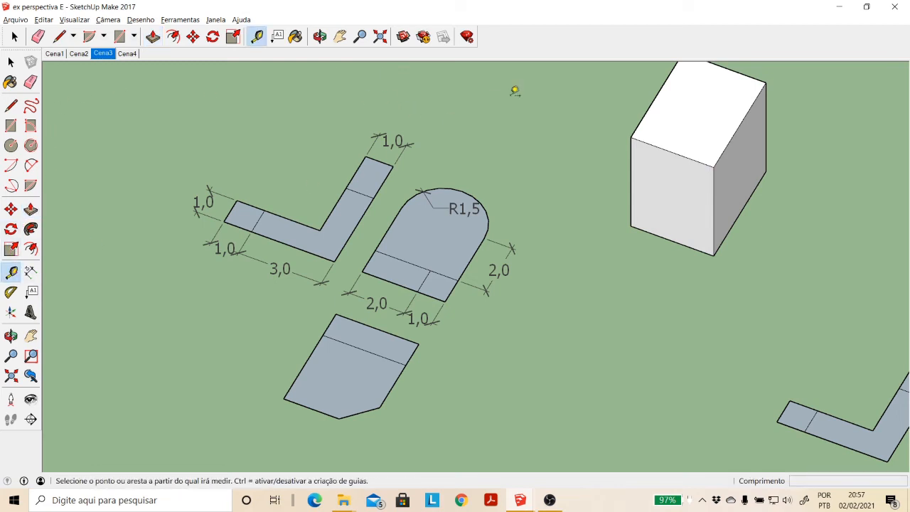
{"action": "left_click", "coordinate": [745, 73]}
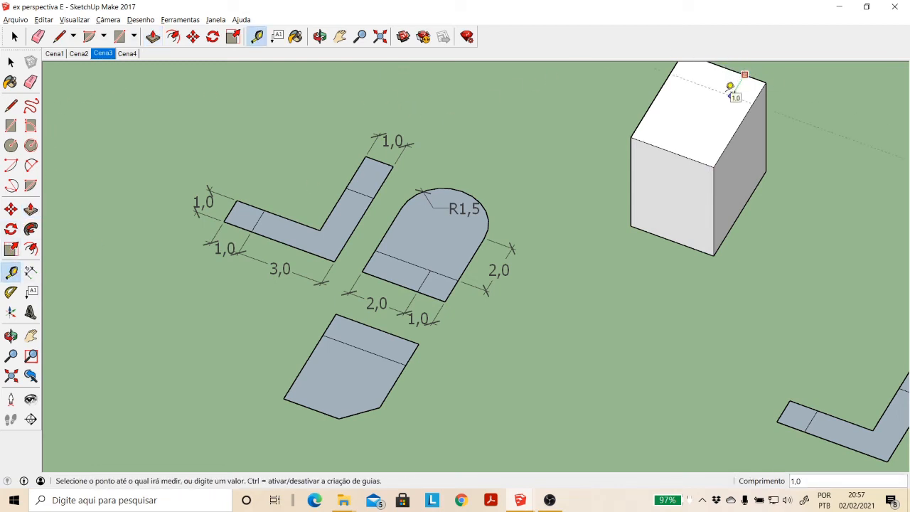
{"action": "left_click", "coordinate": [730, 86]}
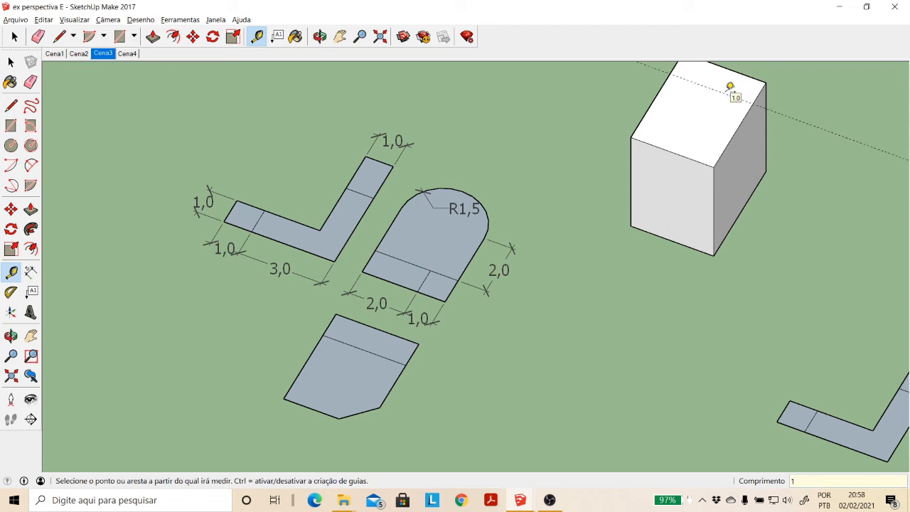
{"action": "left_click", "coordinate": [11, 125]}
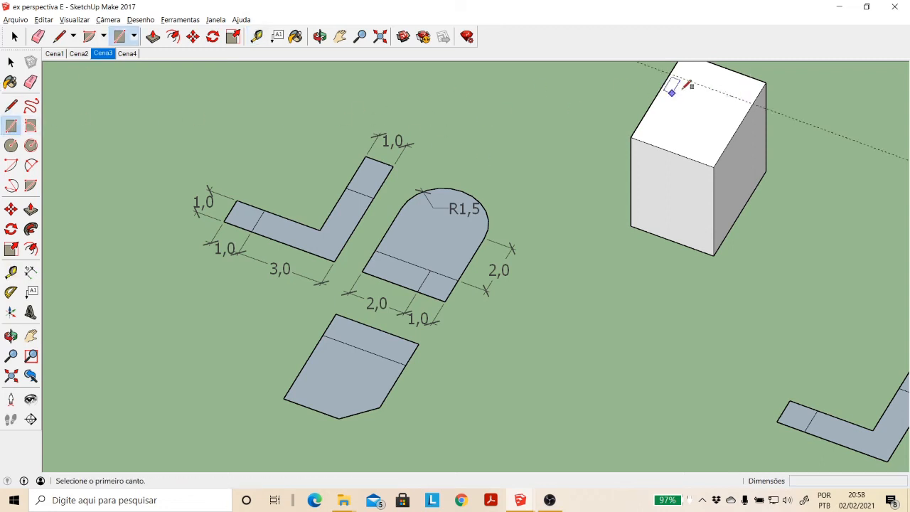
{"action": "left_click", "coordinate": [753, 98]}
{"action": "left_click", "coordinate": [633, 132]}
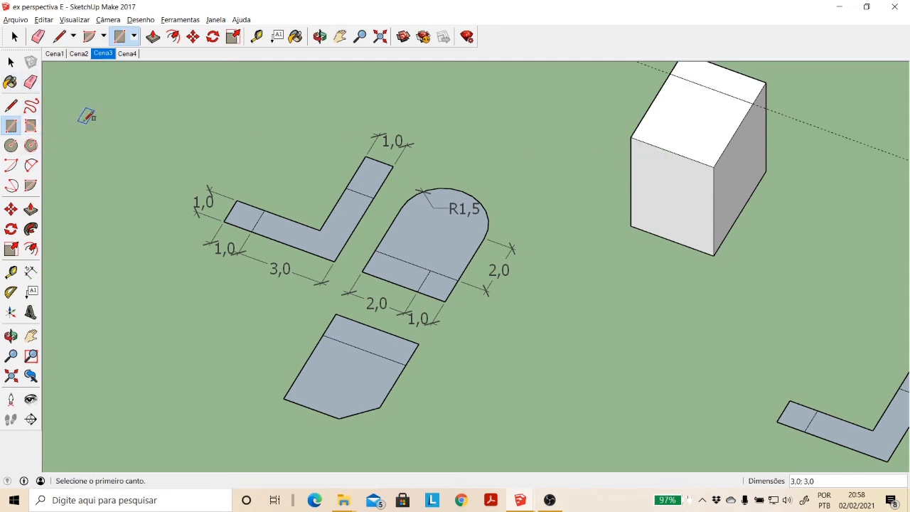
Step: Add a guide 1,0 above the block's front bottom edge and push the front part of the top face down 3,5 to it
{"action": "left_click", "coordinate": [31, 210]}
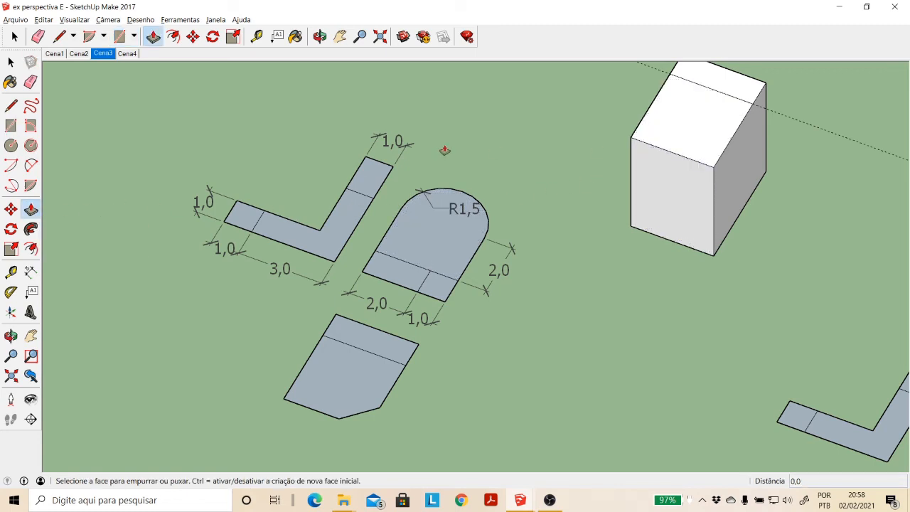
{"action": "left_click", "coordinate": [10, 271]}
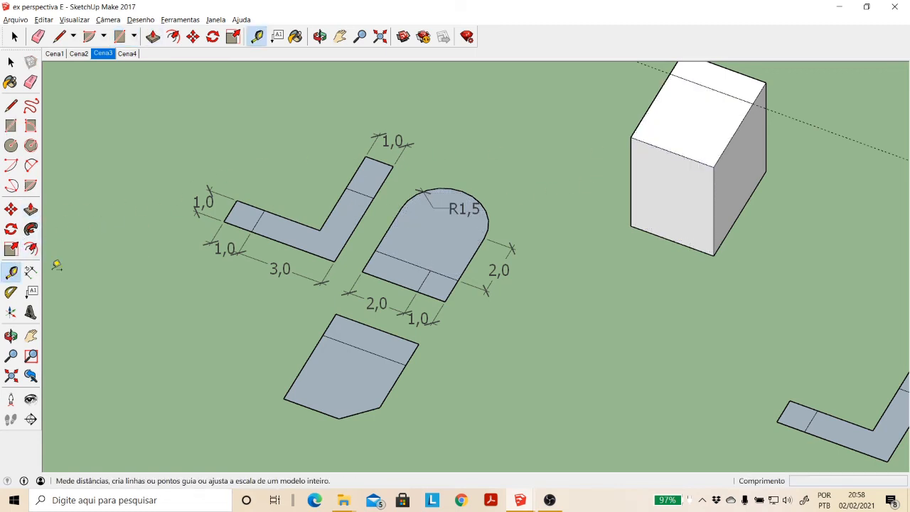
{"action": "left_click", "coordinate": [685, 246]}
{"action": "left_click", "coordinate": [691, 225]}
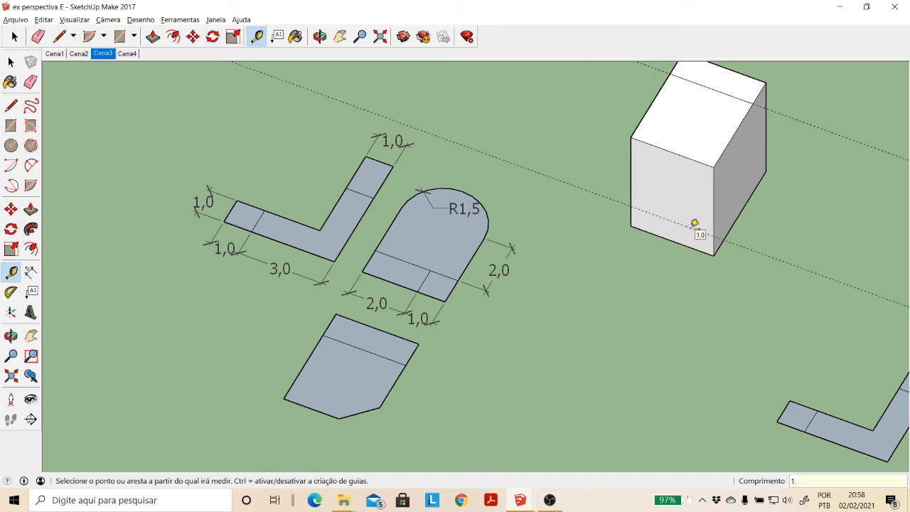
{"action": "left_click", "coordinate": [30, 209]}
{"action": "left_click", "coordinate": [711, 150]}
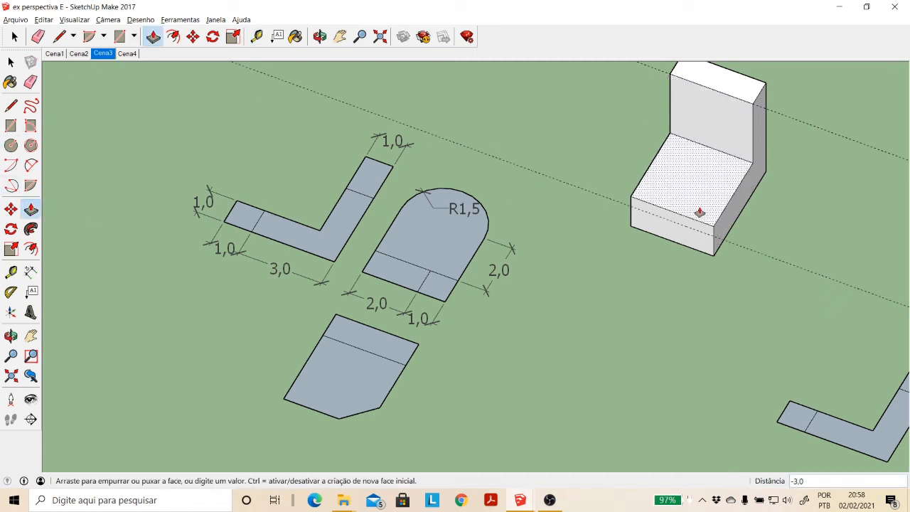
{"action": "left_click", "coordinate": [729, 244]}
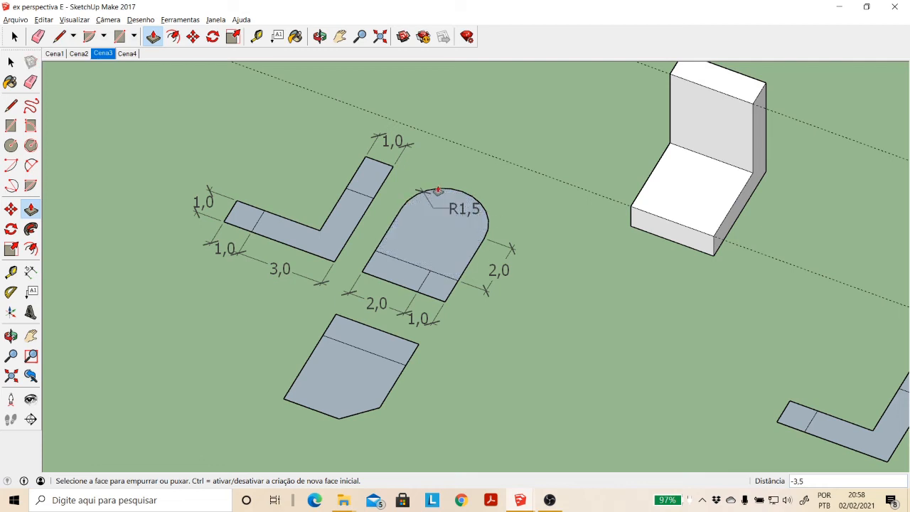
Step: Add a guide 2,0 above the inner bottom edge of the upright's front face and draw a line along it across the face
{"action": "left_click", "coordinate": [320, 36]}
{"action": "left_click_drag", "start_coordinate": [690, 295], "coordinate": [687, 200]}
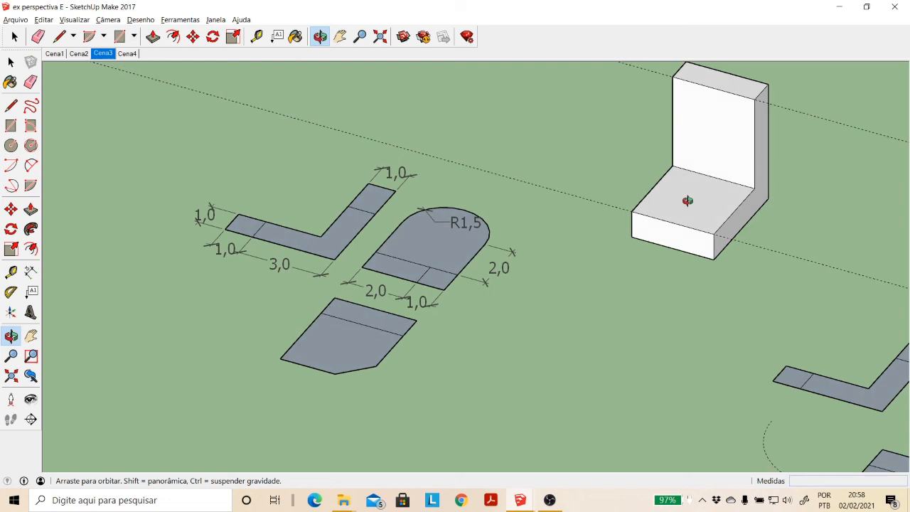
{"action": "left_click", "coordinate": [340, 36]}
{"action": "left_click_drag", "start_coordinate": [497, 135], "coordinate": [378, 196]}
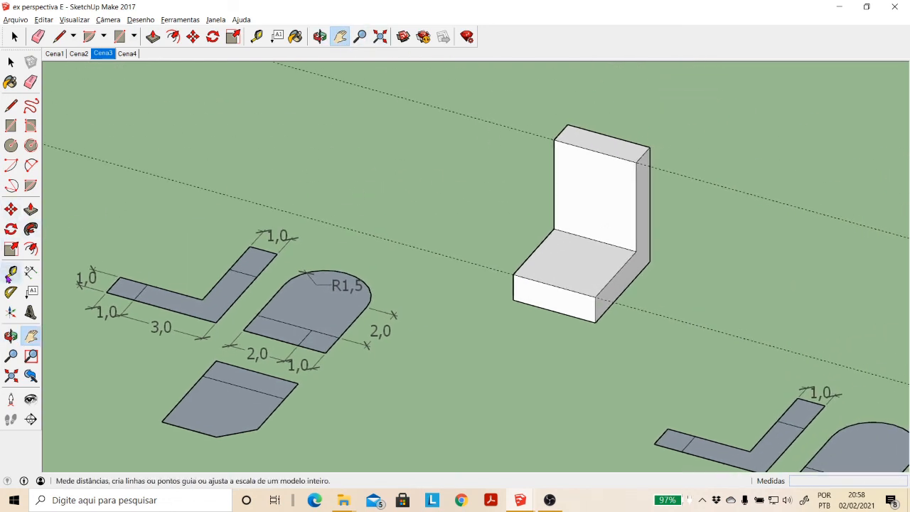
{"action": "left_click", "coordinate": [11, 274]}
{"action": "left_click", "coordinate": [589, 236]}
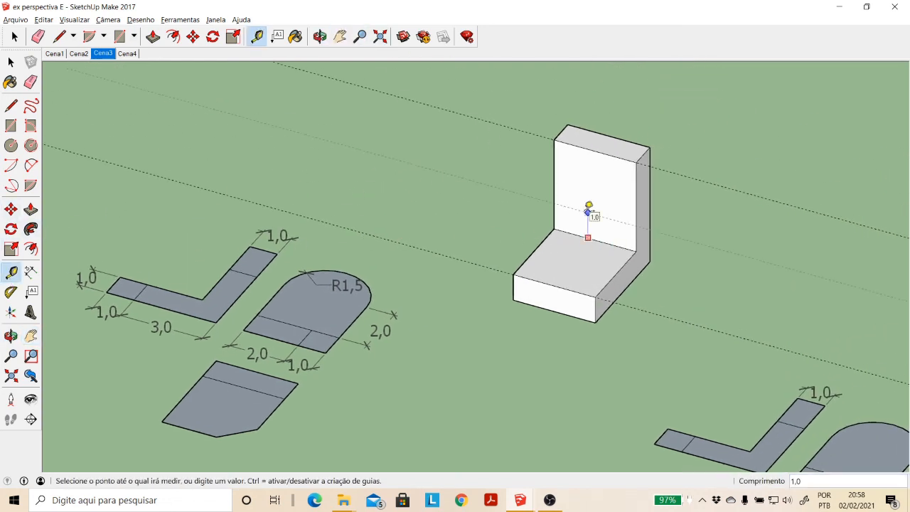
{"action": "left_click", "coordinate": [589, 206]}
{"action": "type", "text": "2"}
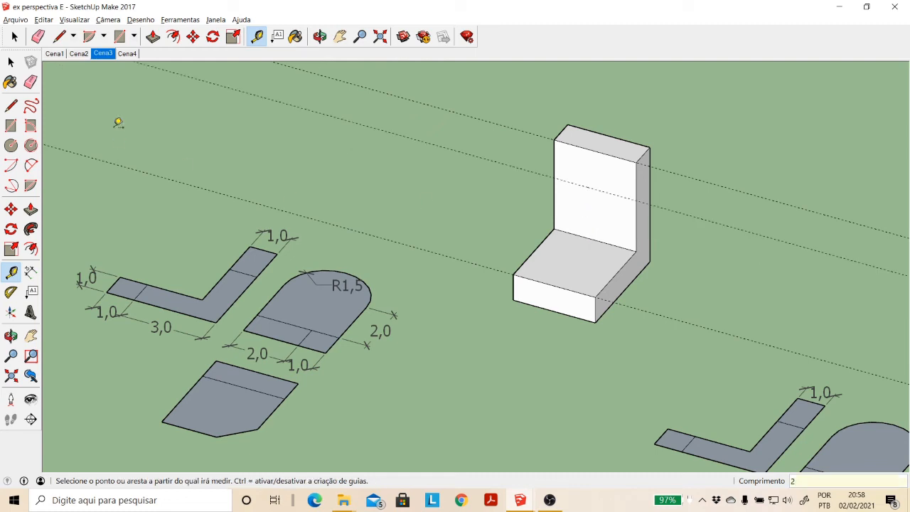
{"action": "left_click", "coordinate": [11, 105]}
{"action": "left_click", "coordinate": [553, 177]}
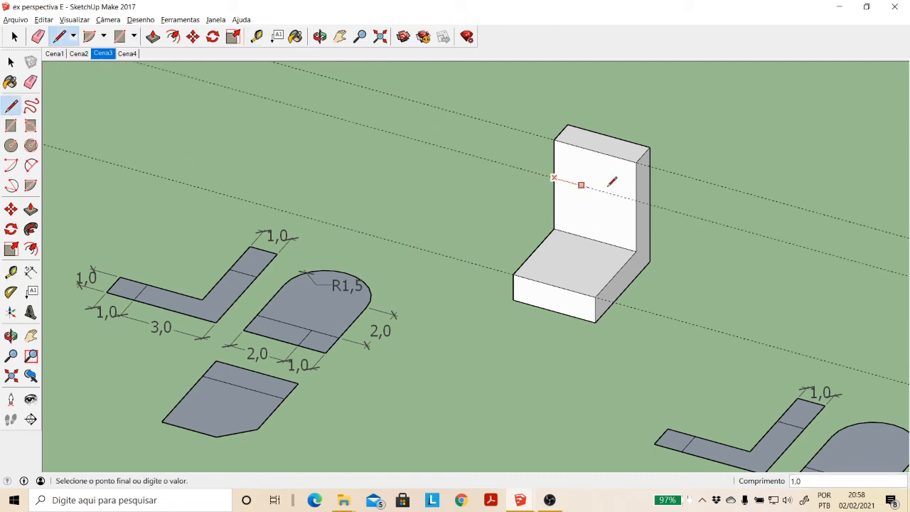
{"action": "left_click", "coordinate": [637, 199]}
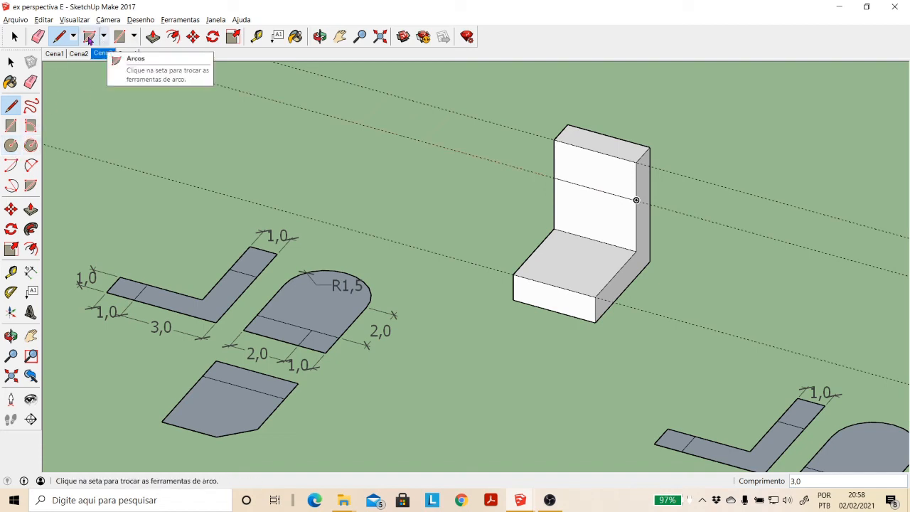
Step: Draw a two-point arc between the line's ends on the upright's front face, with a bulge of 1,5 toward the top edge
{"action": "left_click", "coordinate": [103, 39]}
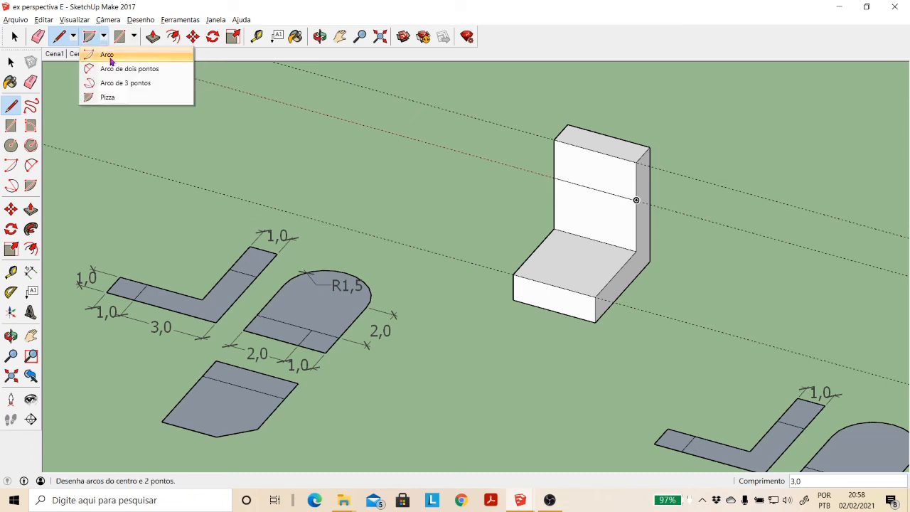
{"action": "left_click", "coordinate": [118, 65]}
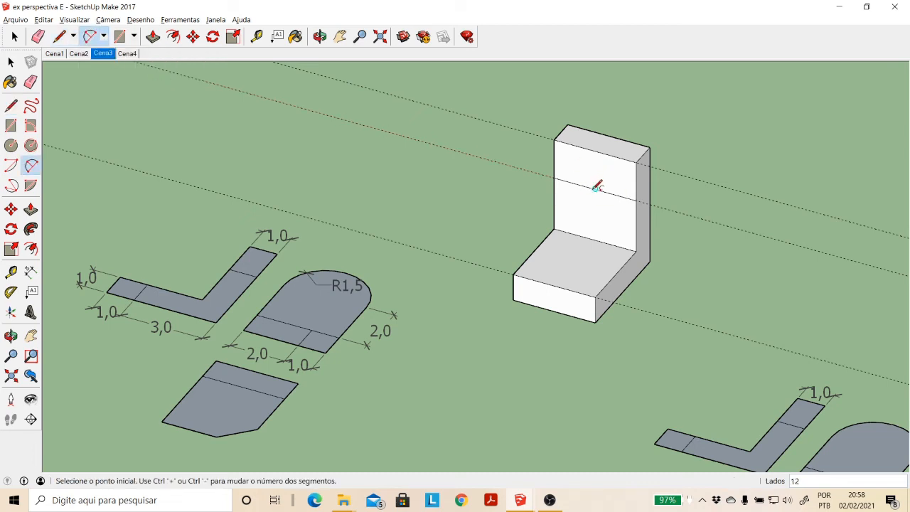
{"action": "left_click", "coordinate": [554, 177]}
{"action": "left_click", "coordinate": [636, 200]}
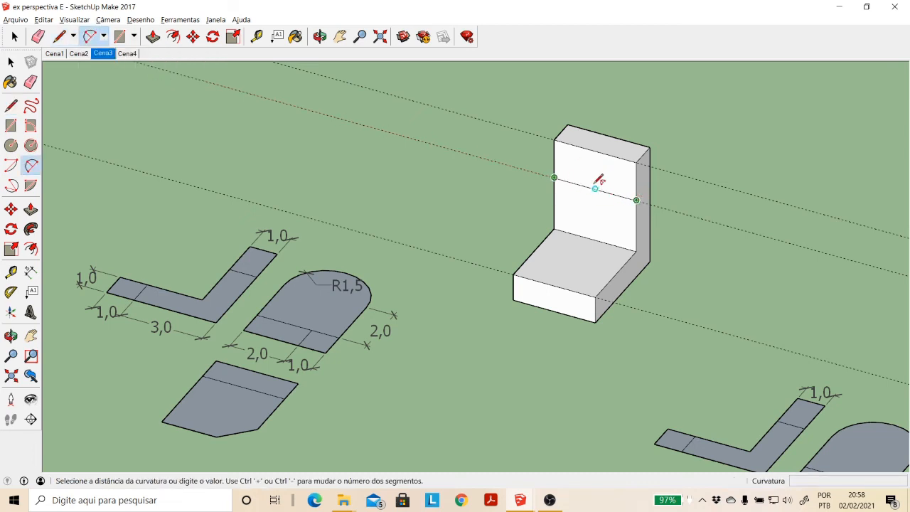
{"action": "left_click", "coordinate": [601, 151]}
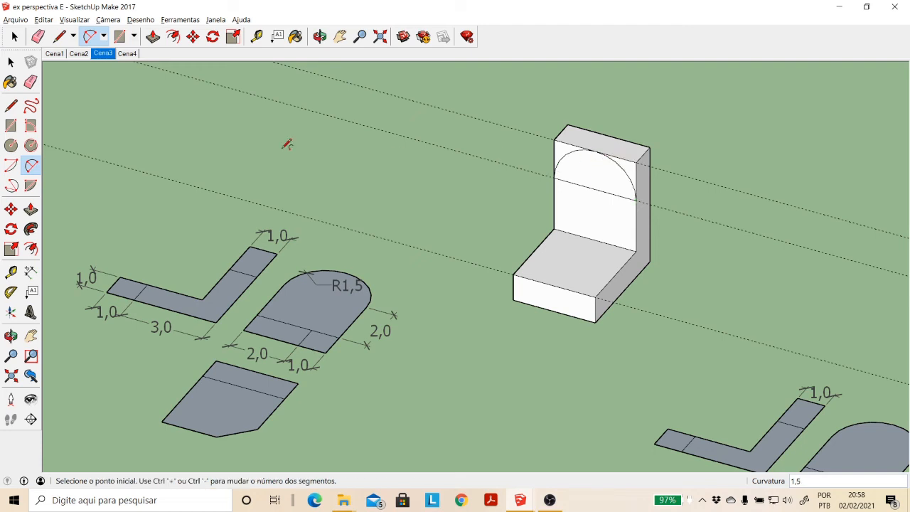
Step: Push both corners outside the arc back 1,0 through the upright's thickness to round its top
{"action": "left_click", "coordinate": [31, 209]}
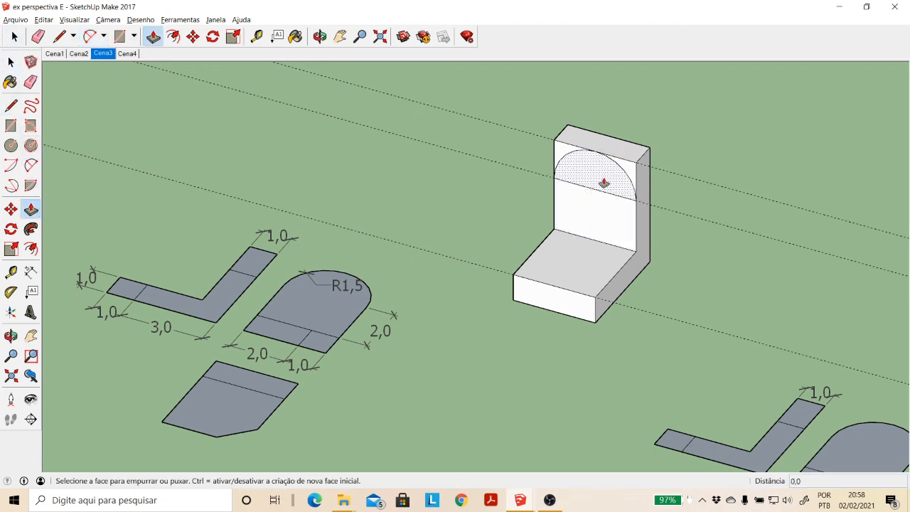
{"action": "left_click", "coordinate": [626, 173]}
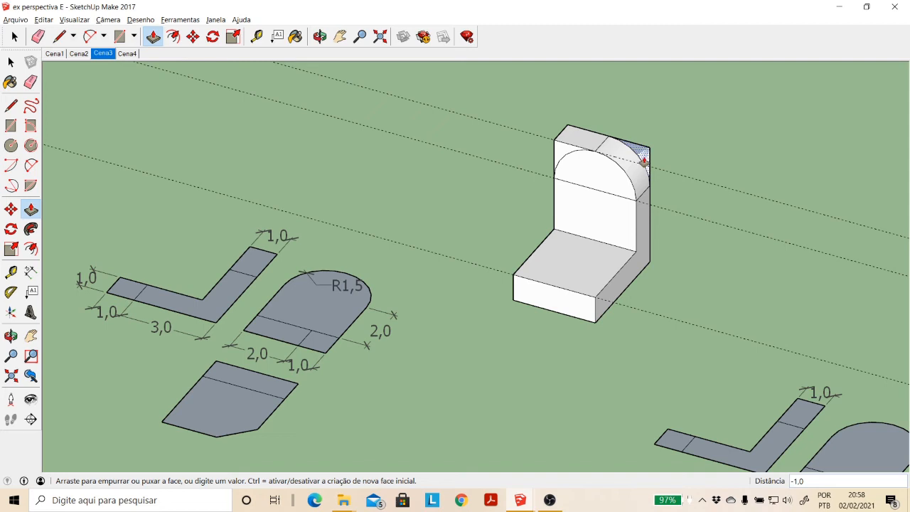
{"action": "left_click", "coordinate": [644, 162]}
{"action": "left_click", "coordinate": [562, 152]}
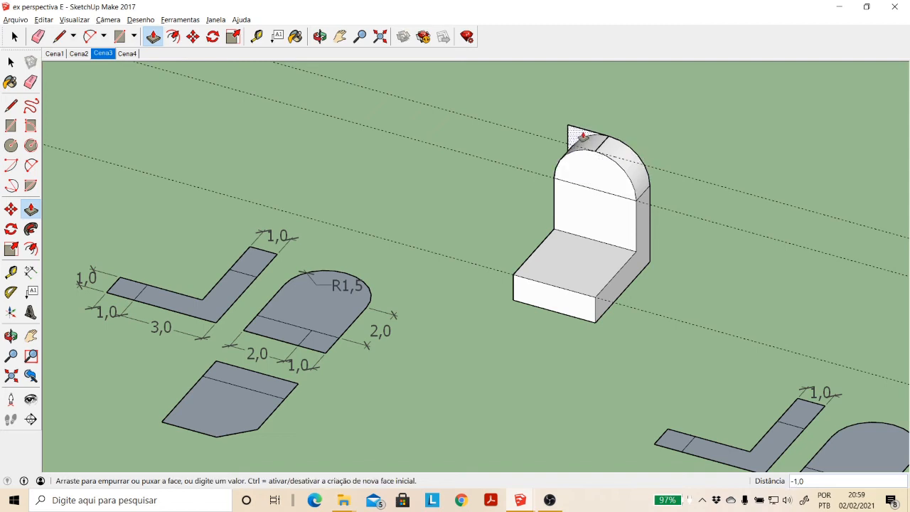
{"action": "left_click", "coordinate": [576, 143]}
Step: Try to delete the seam on the rounded top, then undo the deletion, the corner cuts and the arc
{"action": "left_click", "coordinate": [13, 62]}
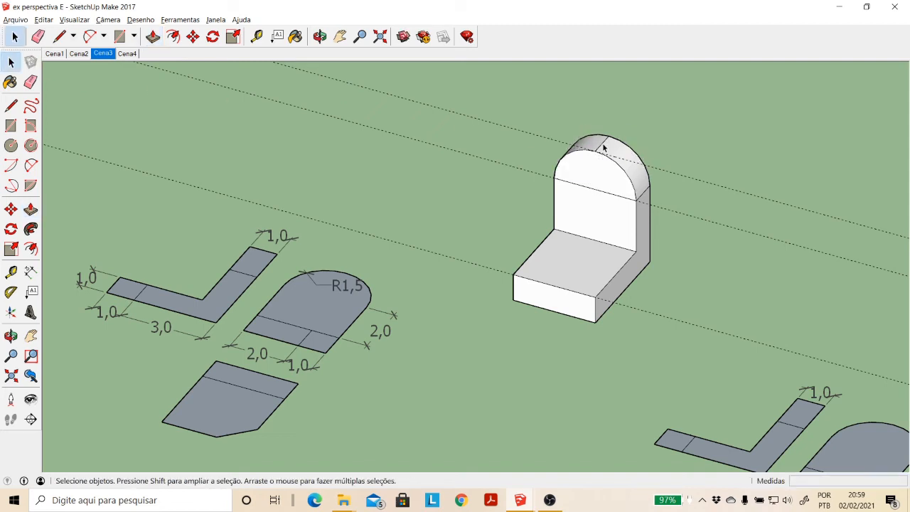
{"action": "left_click", "coordinate": [602, 146]}
{"action": "key", "text": "Delete"}
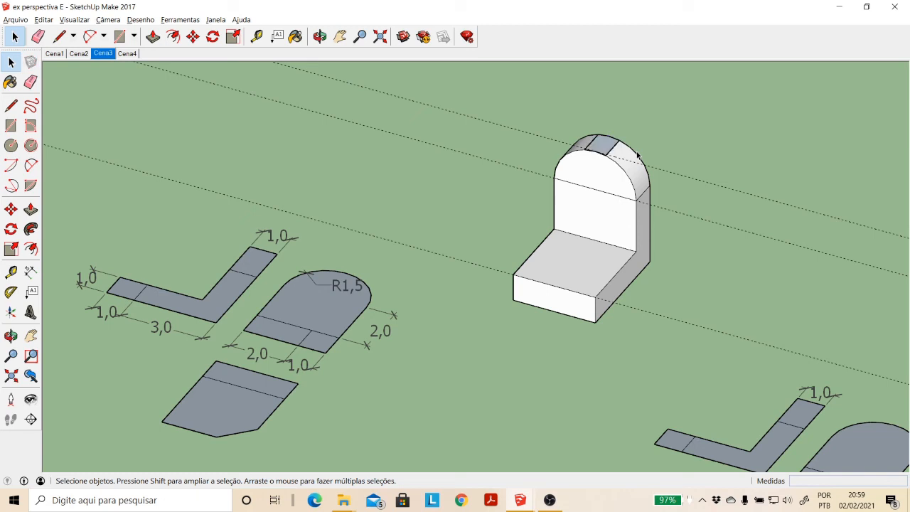
{"action": "key", "text": "ctrl+z"}
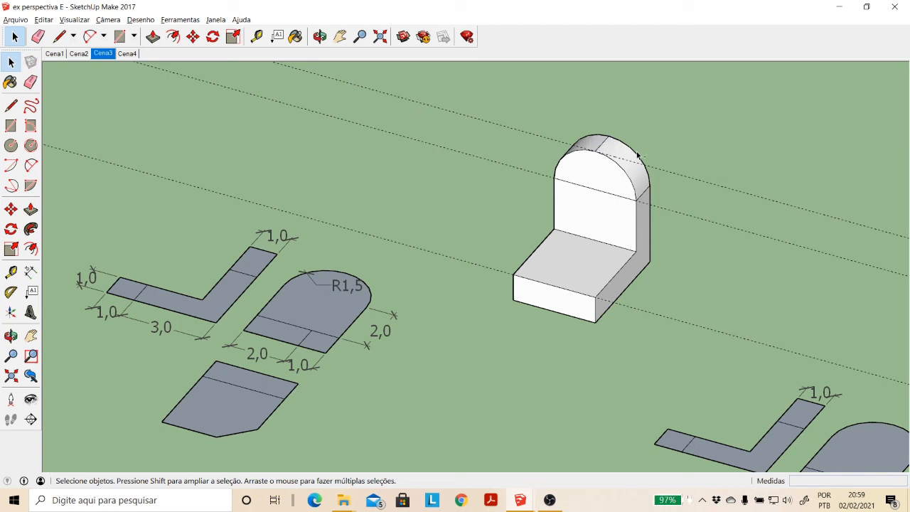
{"action": "key", "text": "ctrl+z"}
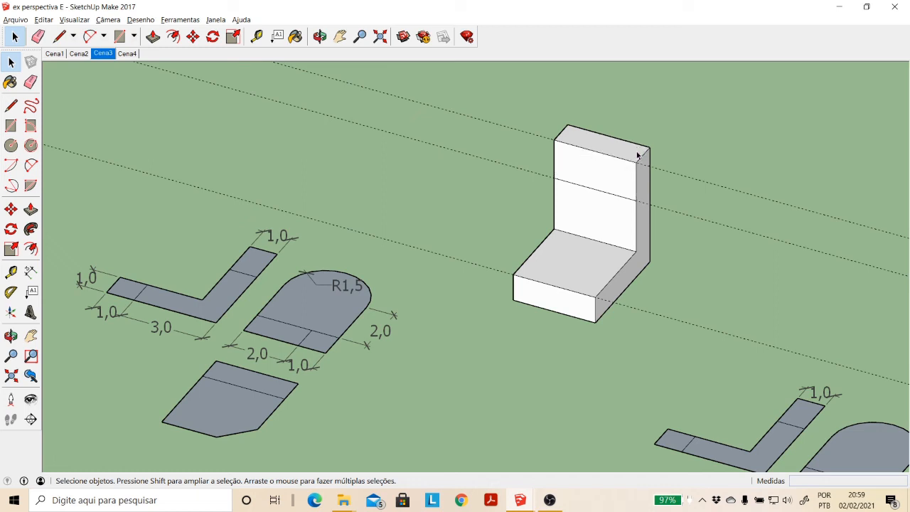
Step: Try drawing a 1,5 radius circle at the line's midpoint and pulling up the top face, then undo both
{"action": "left_click", "coordinate": [11, 145]}
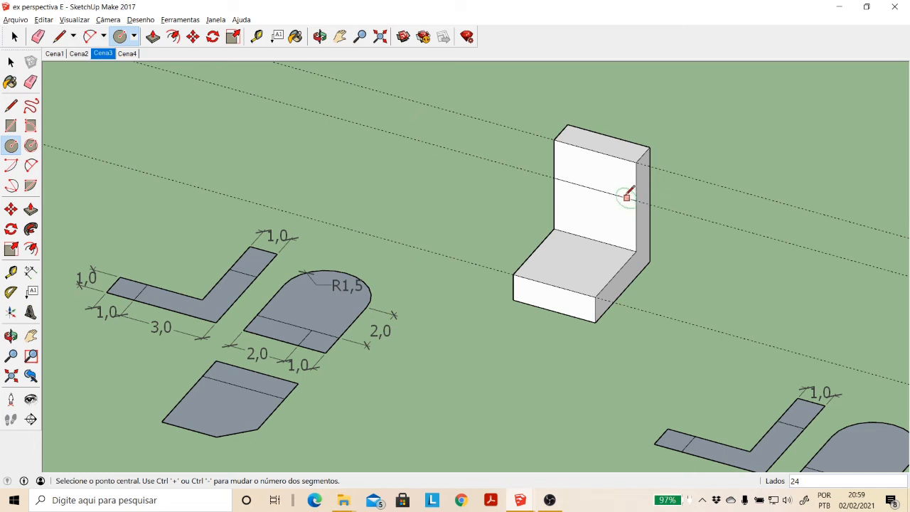
{"action": "left_click", "coordinate": [595, 188]}
{"action": "left_click", "coordinate": [555, 177]}
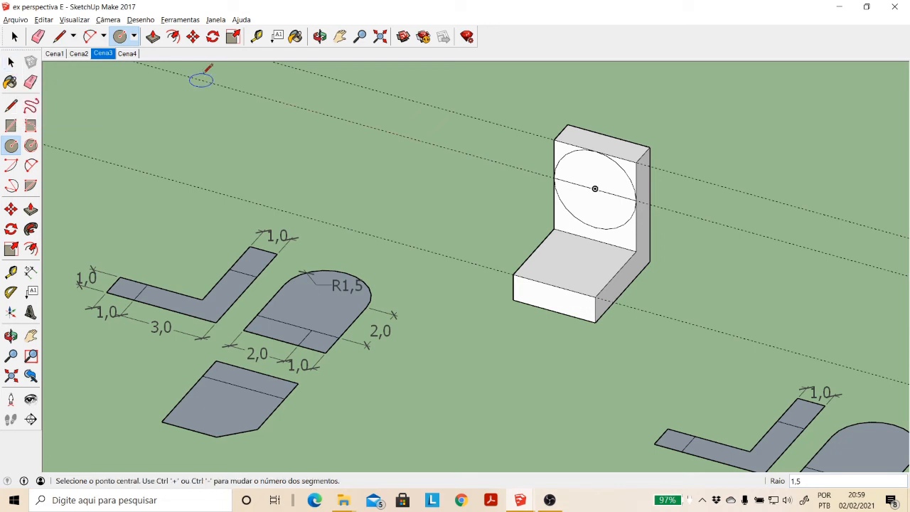
{"action": "left_click", "coordinate": [30, 209]}
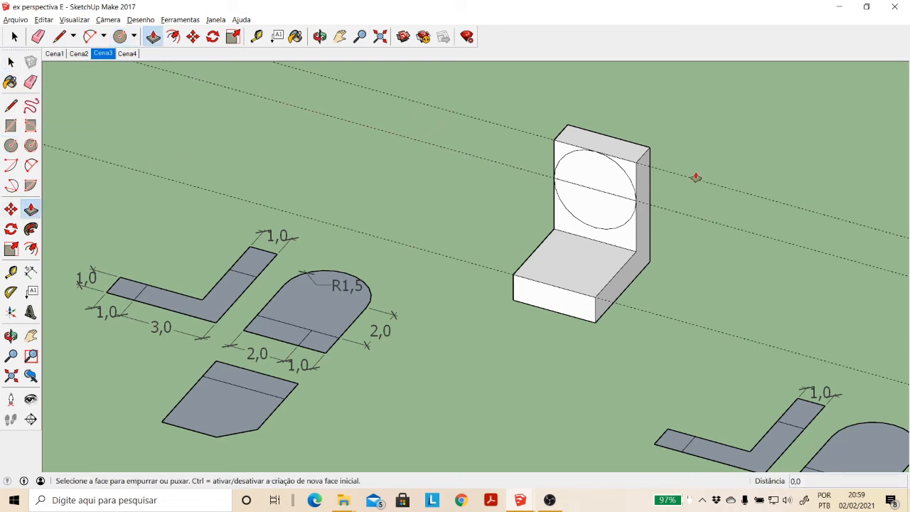
{"action": "left_click", "coordinate": [635, 146]}
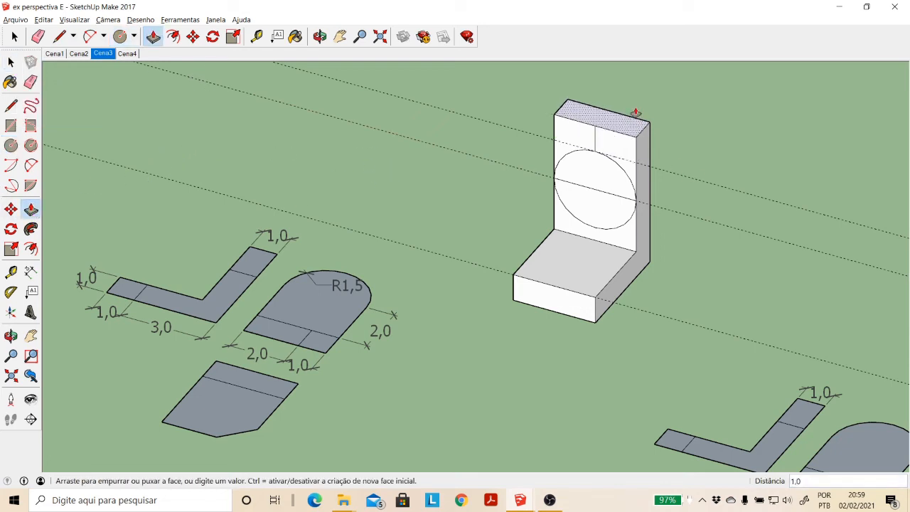
{"action": "key", "text": "Escape"}
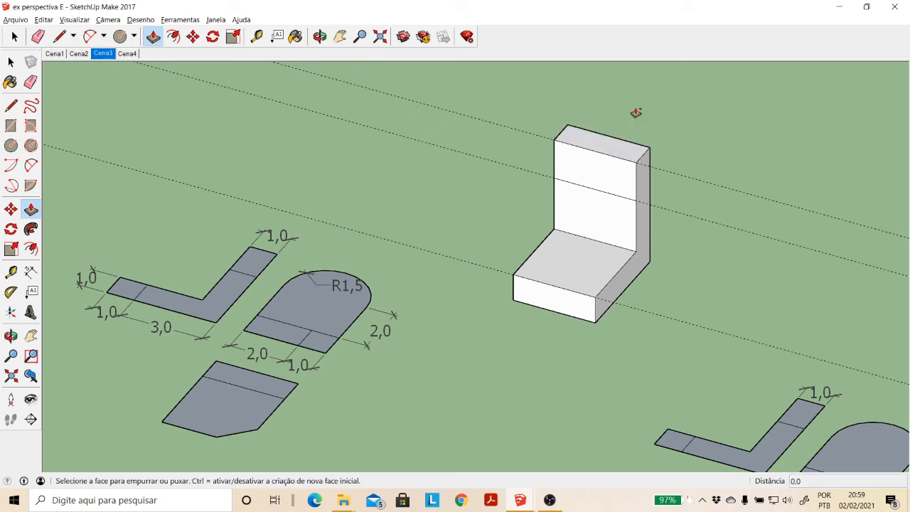
Step: Pull the upright's top face up 3,0 and draw a 1,5 radius circle centred on the midpoint of the line on its front face
{"action": "left_click", "coordinate": [630, 150]}
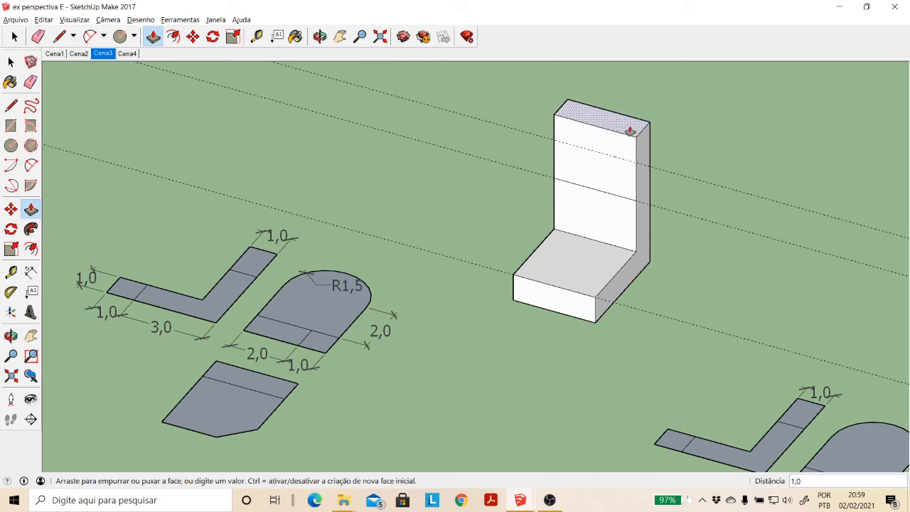
{"action": "left_click", "coordinate": [625, 86]}
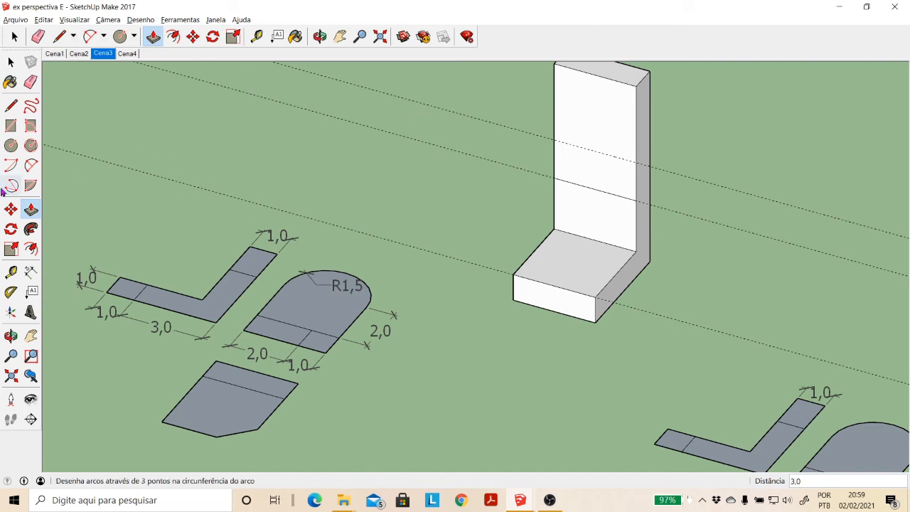
{"action": "left_click", "coordinate": [10, 145]}
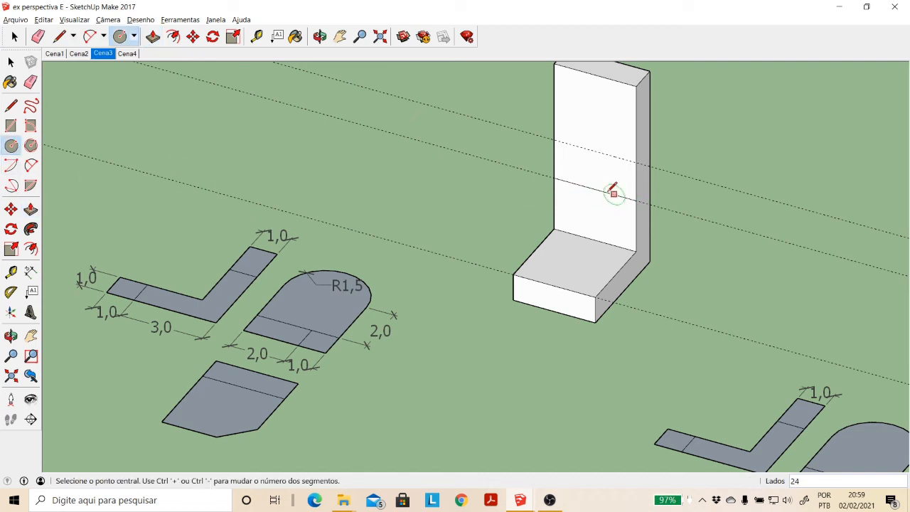
{"action": "left_click", "coordinate": [595, 189]}
{"action": "left_click", "coordinate": [555, 176]}
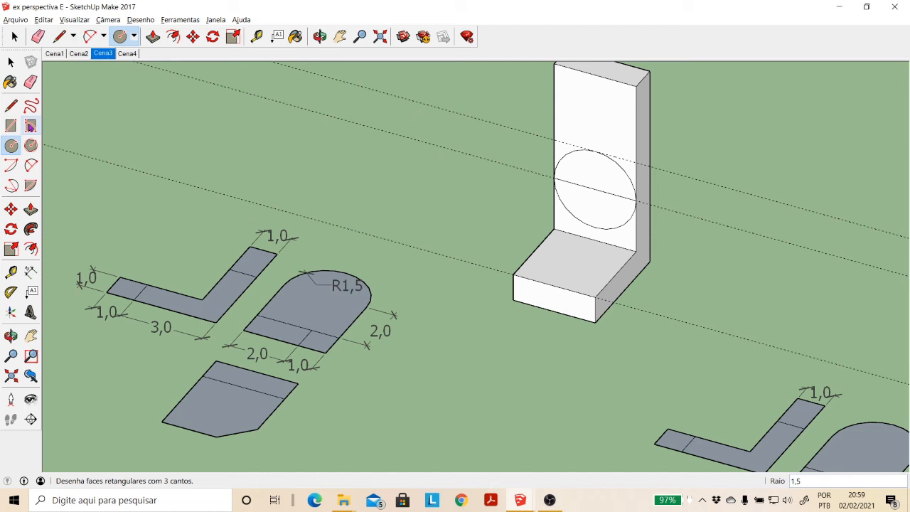
Step: Delete the circle's lower half and the horizontal line, keeping only the upper arc on the upright's front face
{"action": "left_click", "coordinate": [10, 62]}
{"action": "left_click", "coordinate": [604, 230]}
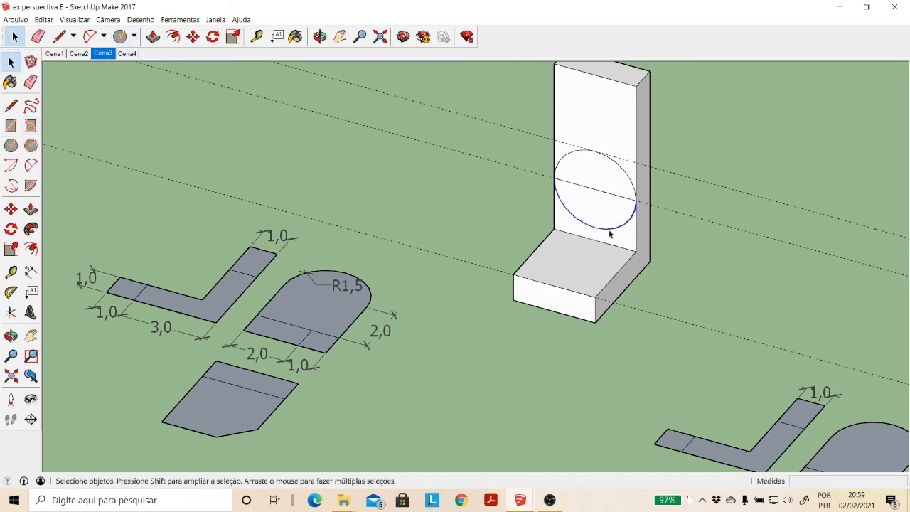
{"action": "key", "text": "Delete"}
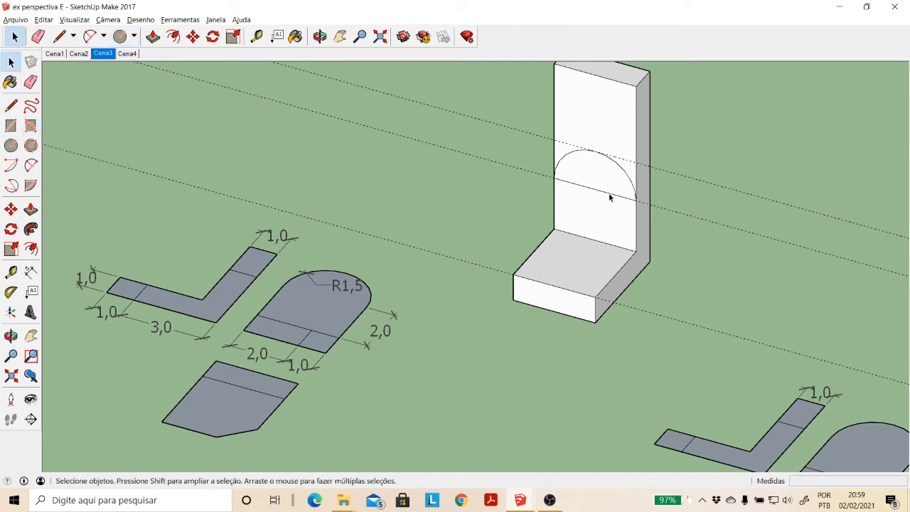
{"action": "left_click", "coordinate": [610, 195]}
{"action": "key", "text": "Delete"}
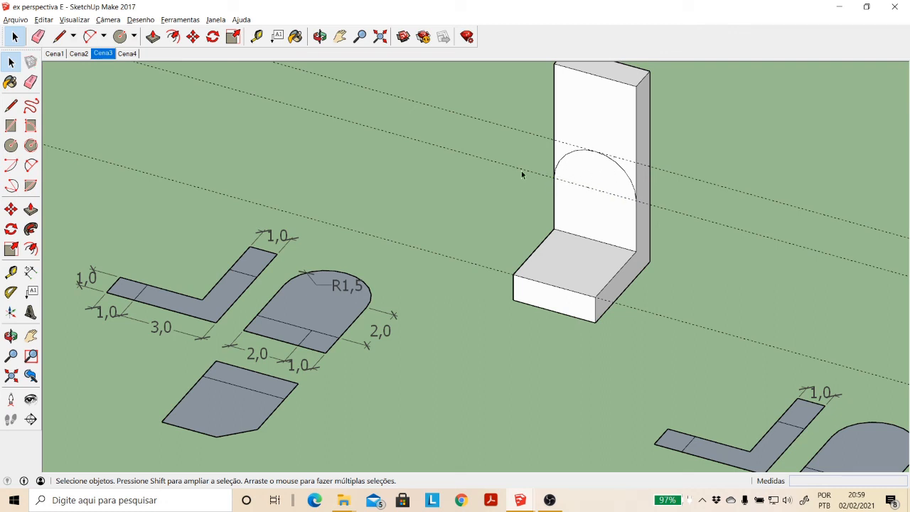
Step: Push the upright's front face above the arc back 1,0 to cut away the waste around the rounded top, and delete the guide lines
{"action": "left_click", "coordinate": [30, 209]}
{"action": "left_click", "coordinate": [594, 130]}
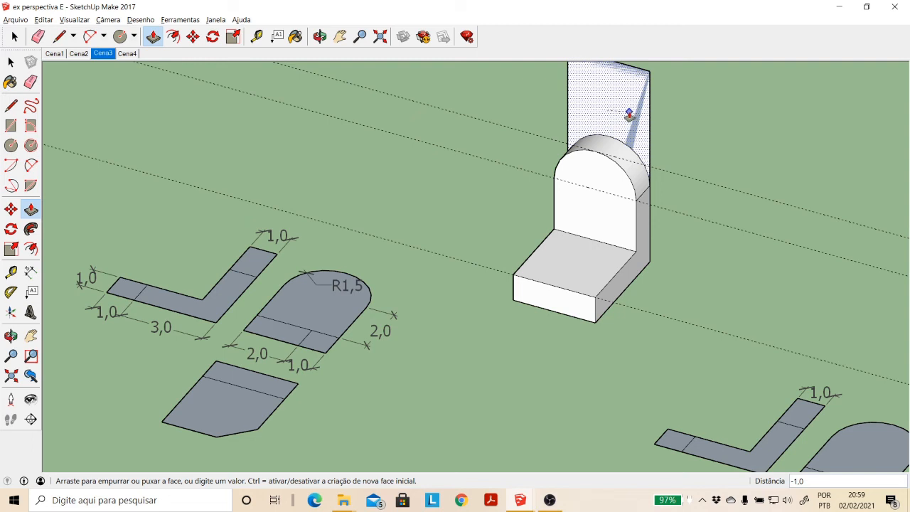
{"action": "left_click", "coordinate": [630, 118]}
{"action": "left_click", "coordinate": [10, 62]}
{"action": "left_click", "coordinate": [11, 61]}
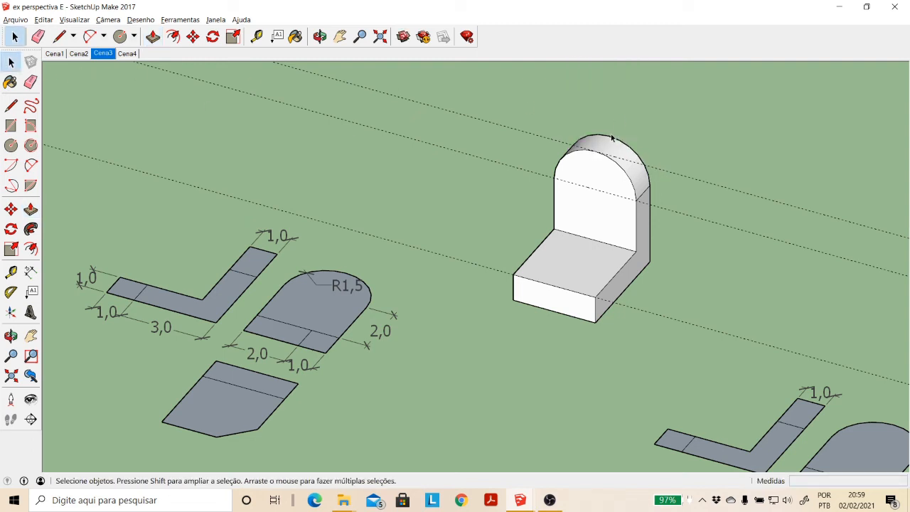
{"action": "left_click_drag", "start_coordinate": [474, 99], "coordinate": [477, 100]}
{"action": "left_click_drag", "start_coordinate": [456, 241], "coordinate": [454, 226]}
Step: Examine the edge where the upright's rounded top meets its flat side face, from close up and from the side
{"action": "scroll", "coordinate": [668, 183], "scroll_direction": "up", "scroll_amount": 5}
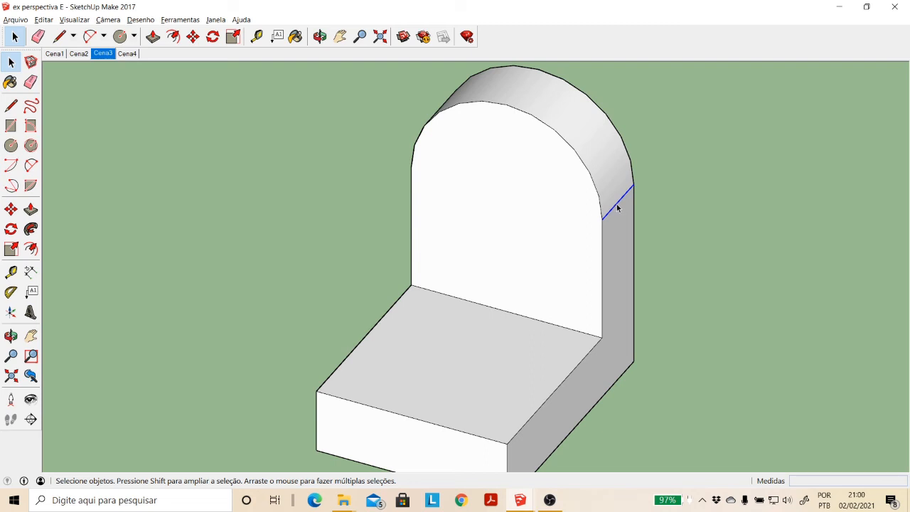
{"action": "left_click", "coordinate": [706, 229]}
{"action": "left_click", "coordinate": [626, 230]}
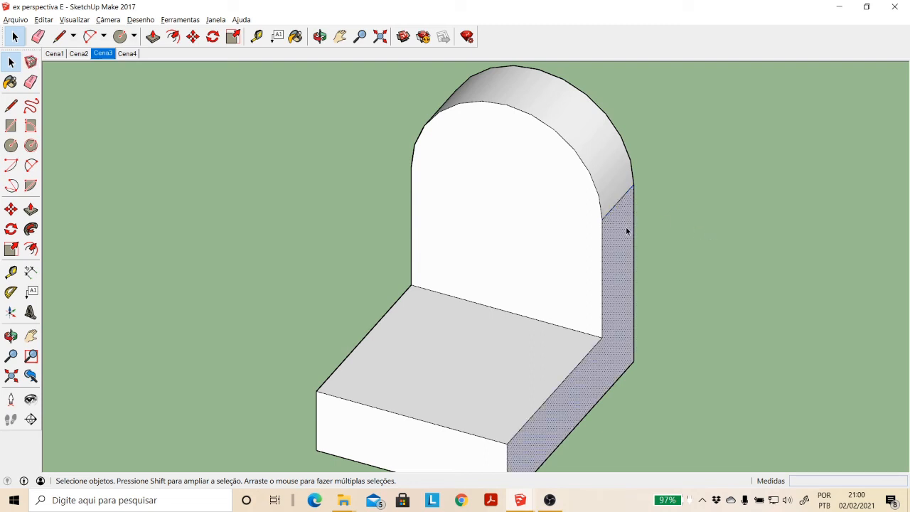
{"action": "left_click", "coordinate": [610, 179]}
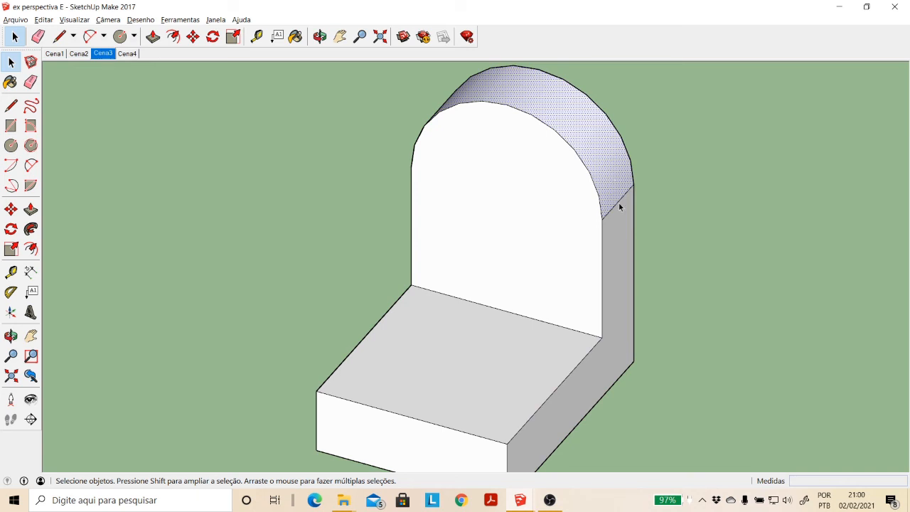
{"action": "left_click", "coordinate": [618, 202]}
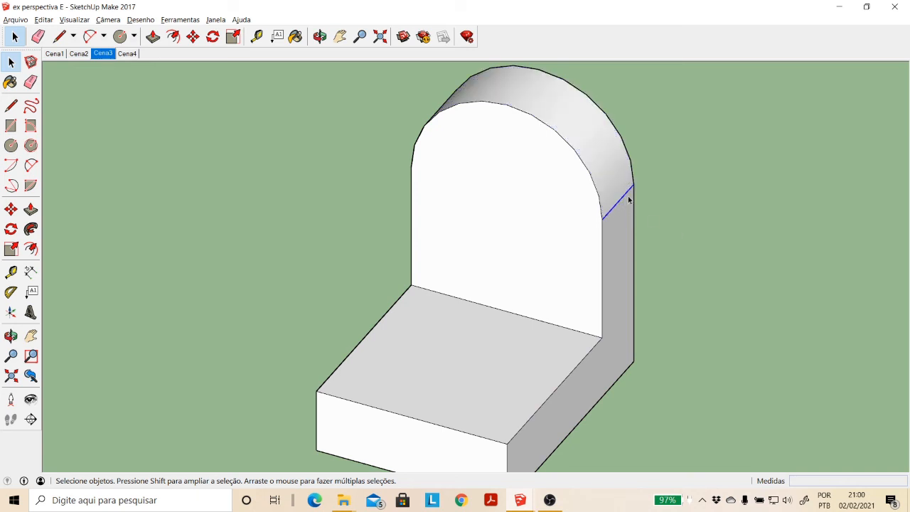
{"action": "scroll", "coordinate": [628, 199], "scroll_direction": "down", "scroll_amount": 1}
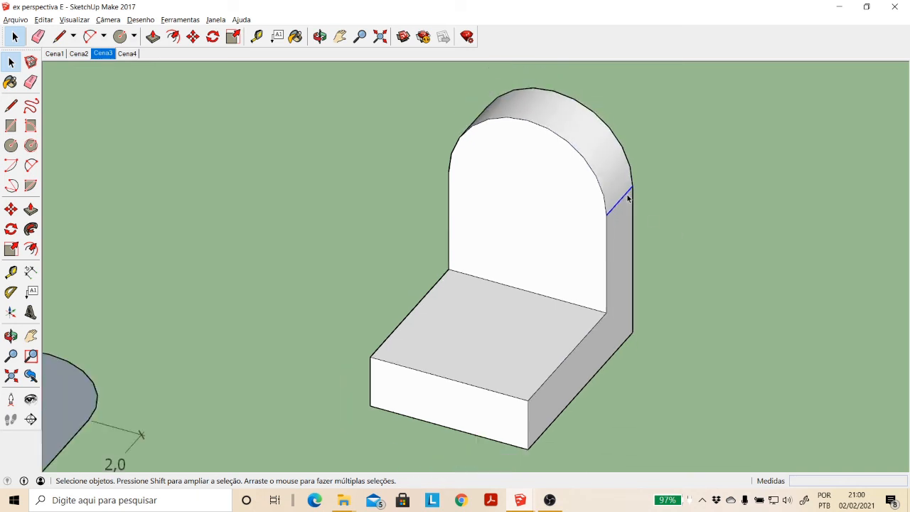
{"action": "scroll", "coordinate": [627, 199], "scroll_direction": "down", "scroll_amount": 1}
{"action": "left_click", "coordinate": [319, 36]}
{"action": "mouse_move", "coordinate": [595, 282]}
{"action": "left_mouse_down"}
{"action": "mouse_move", "coordinate": [413, 192]}
{"action": "mouse_move", "coordinate": [341, 140]}
{"action": "mouse_move", "coordinate": [323, 144]}
{"action": "mouse_move", "coordinate": [590, 272]}
{"action": "left_mouse_up"}
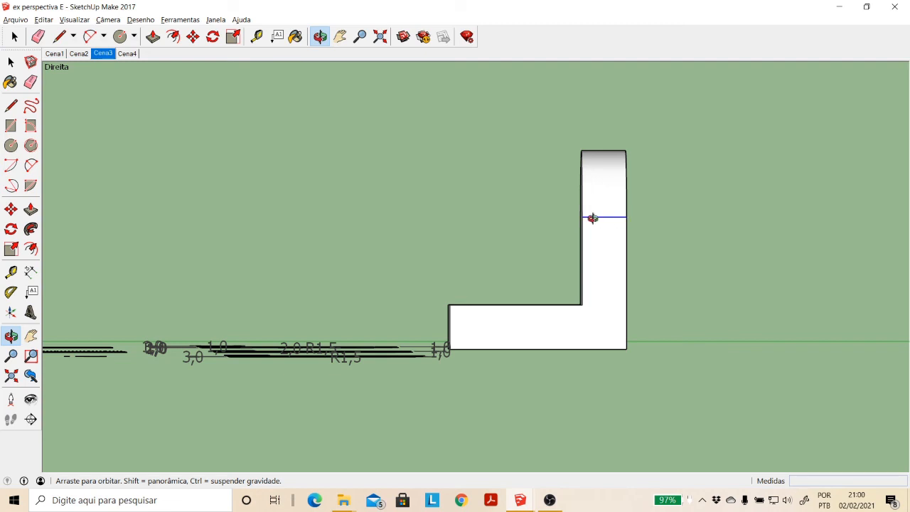
{"action": "left_click_drag", "start_coordinate": [618, 213], "coordinate": [393, 313]}
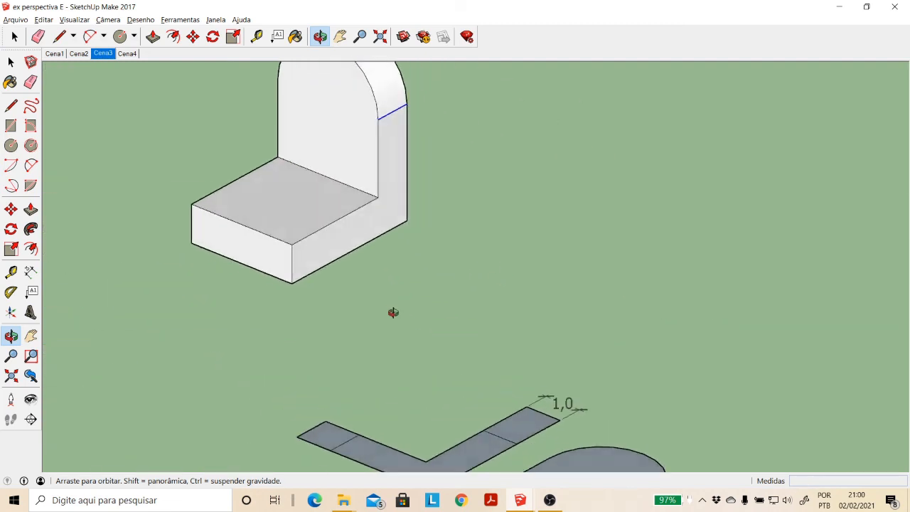
{"action": "scroll", "coordinate": [397, 317], "scroll_direction": "down", "scroll_amount": 2}
{"action": "scroll", "coordinate": [350, 135], "scroll_direction": "down", "scroll_amount": 1}
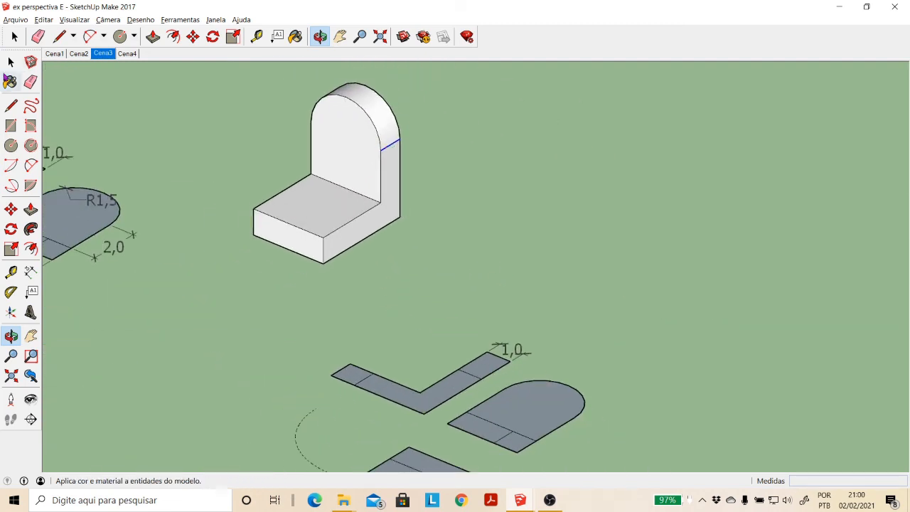
Step: Inspect the lines in the flat views that match the start of the rounded top and the base's cut corner
{"action": "left_click", "coordinate": [11, 62]}
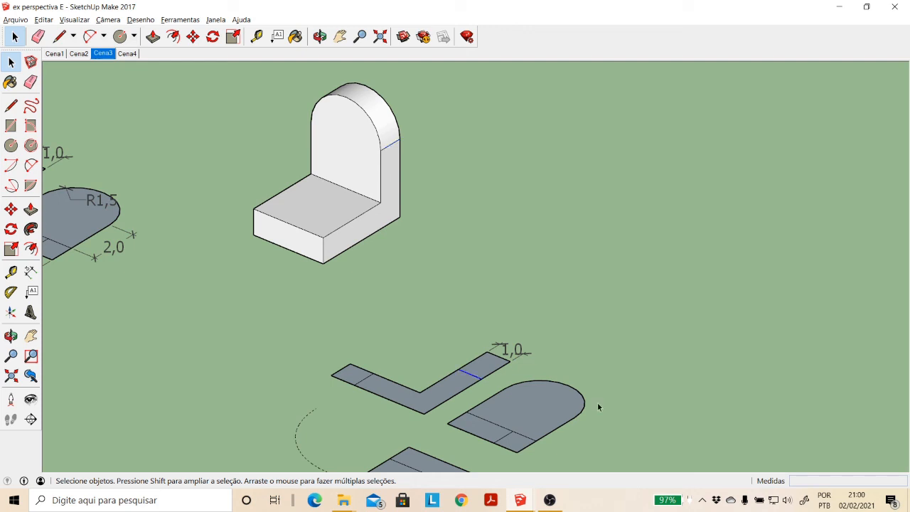
{"action": "left_click", "coordinate": [340, 36]}
{"action": "left_click_drag", "start_coordinate": [300, 132], "coordinate": [486, 191]}
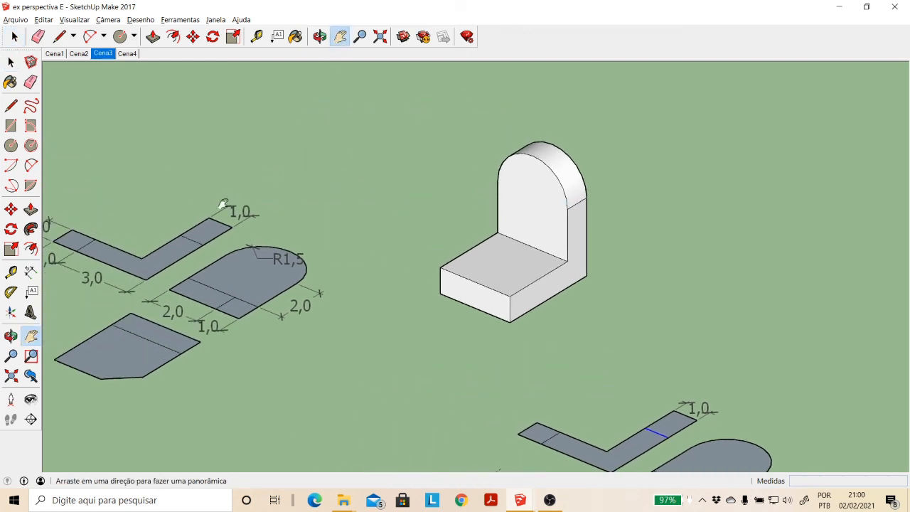
{"action": "left_click", "coordinate": [11, 62]}
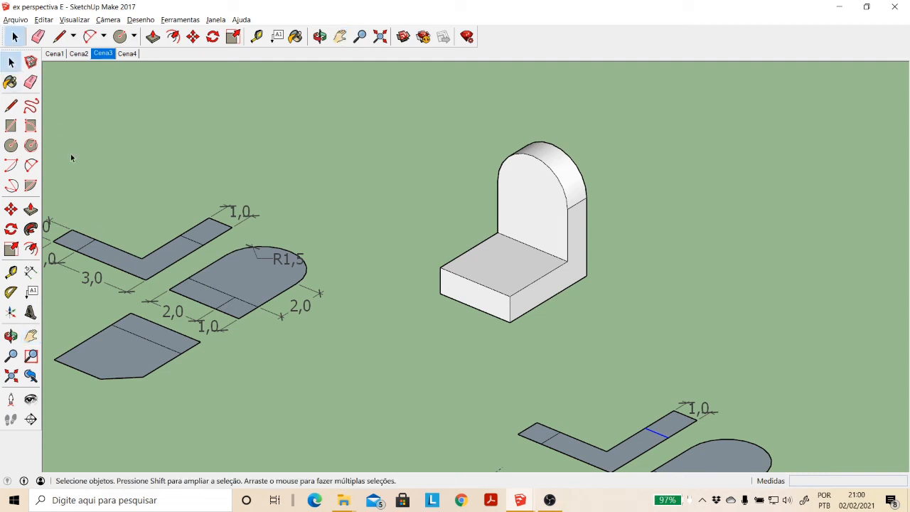
{"action": "left_click", "coordinate": [83, 246]}
{"action": "left_click", "coordinate": [228, 305]}
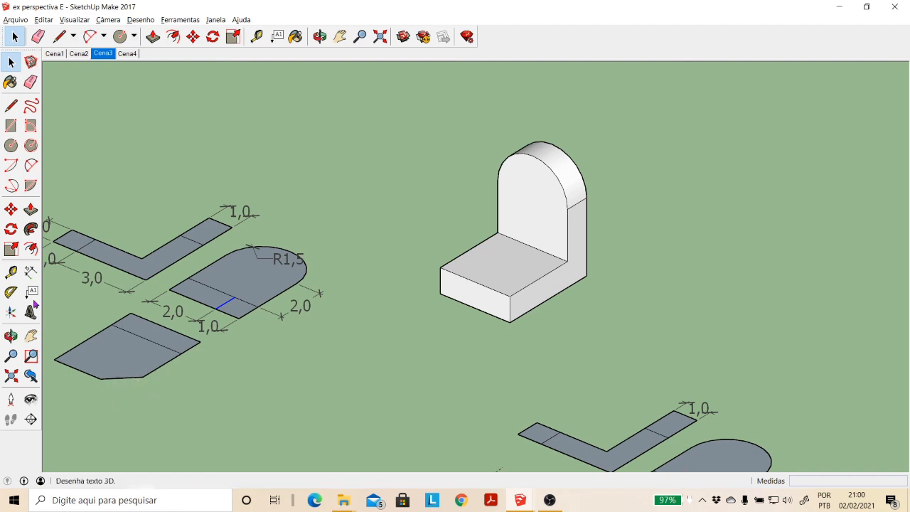
Step: Place guides on the base's top face, 1 in from its side edge and 1 in from its front edge
{"action": "left_click", "coordinate": [11, 271]}
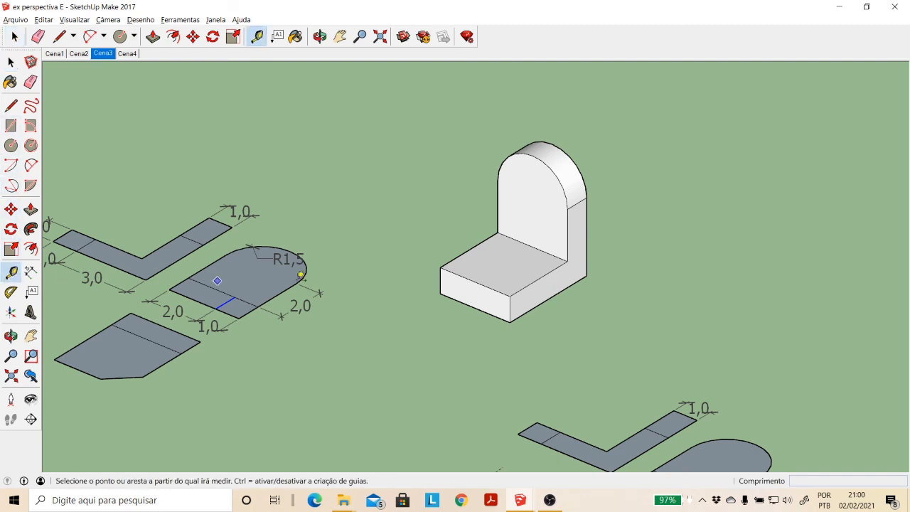
{"action": "left_click", "coordinate": [528, 285]}
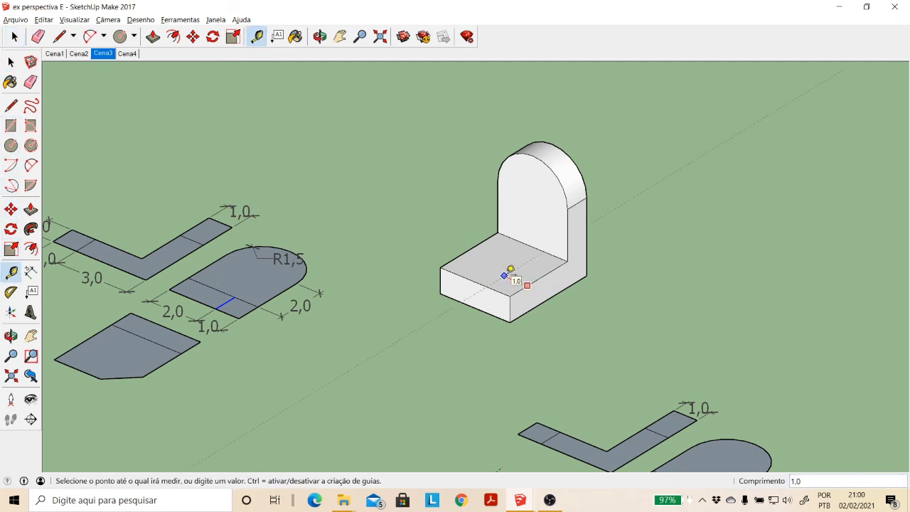
{"action": "type", "text": "1"}
{"action": "key", "text": "Return"}
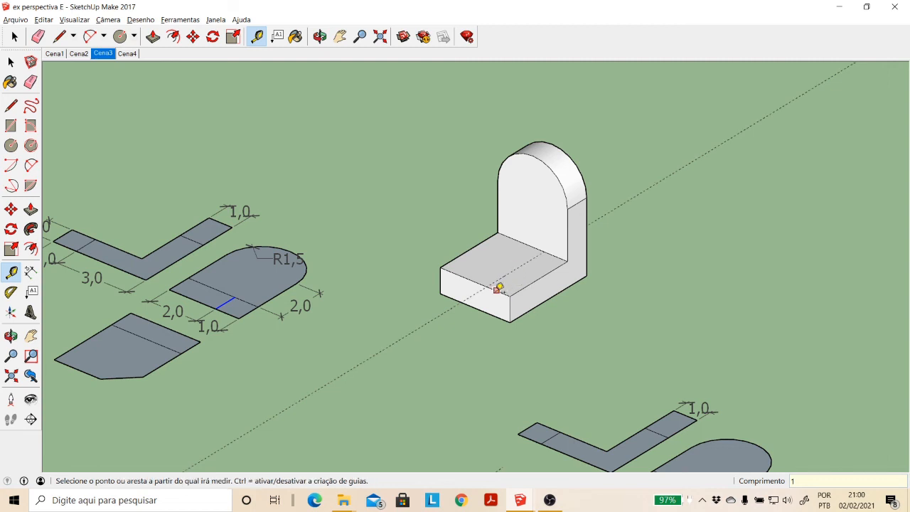
{"action": "left_click", "coordinate": [496, 290]}
{"action": "type", "text": "2"}
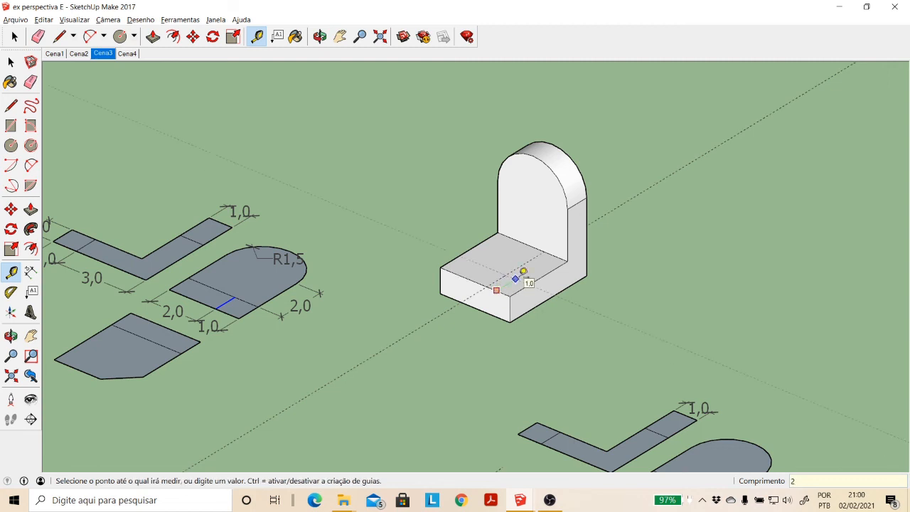
{"action": "key", "text": "BackSpace"}
{"action": "key", "text": "Return"}
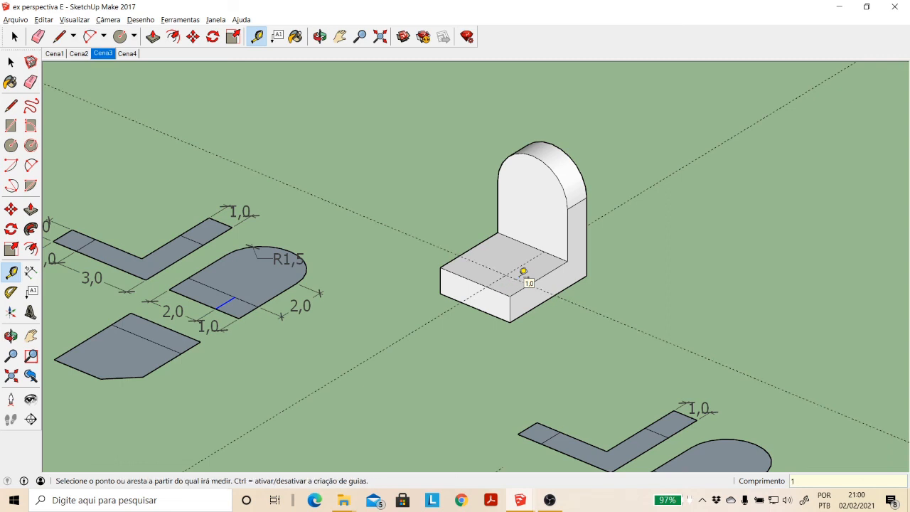
Step: Draw a diagonal between the guides' edge intersections on the base and push the corner triangle down 1,0 to chamfer it
{"action": "left_click", "coordinate": [16, 109]}
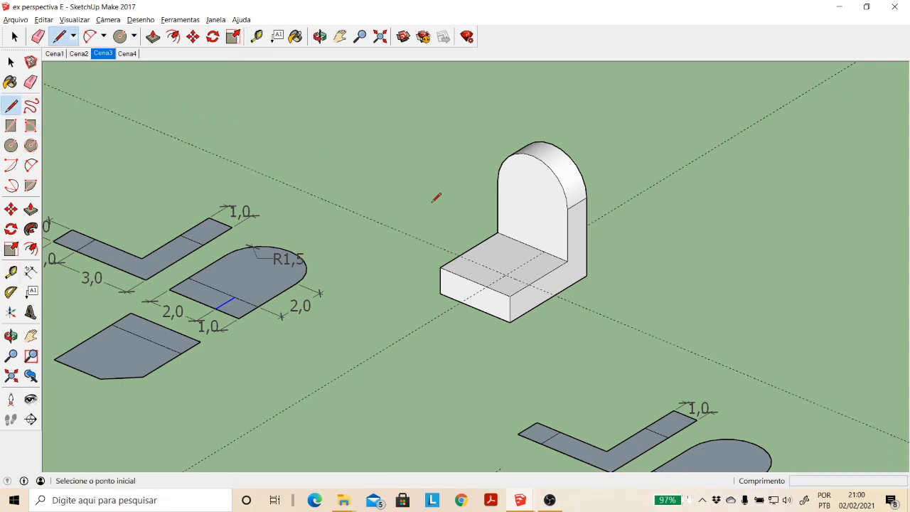
{"action": "left_click", "coordinate": [486, 287]}
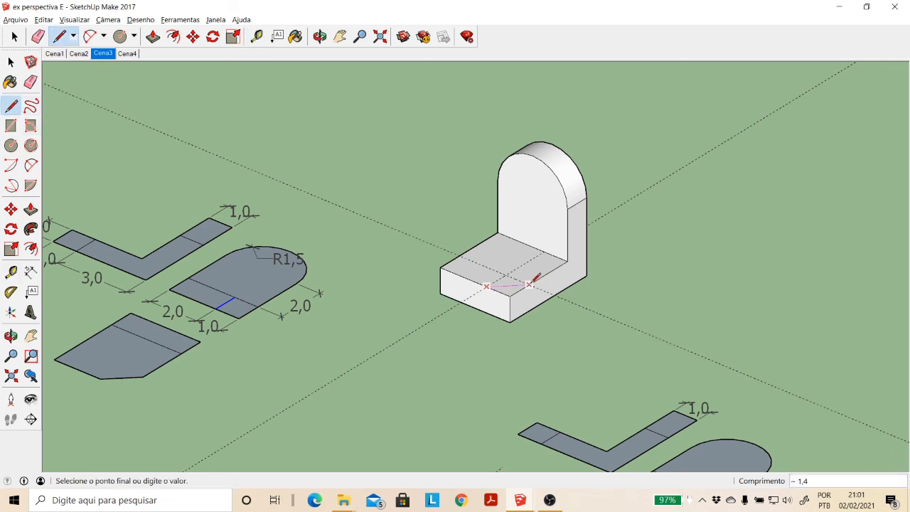
{"action": "left_click", "coordinate": [528, 283]}
{"action": "left_click", "coordinate": [29, 209]}
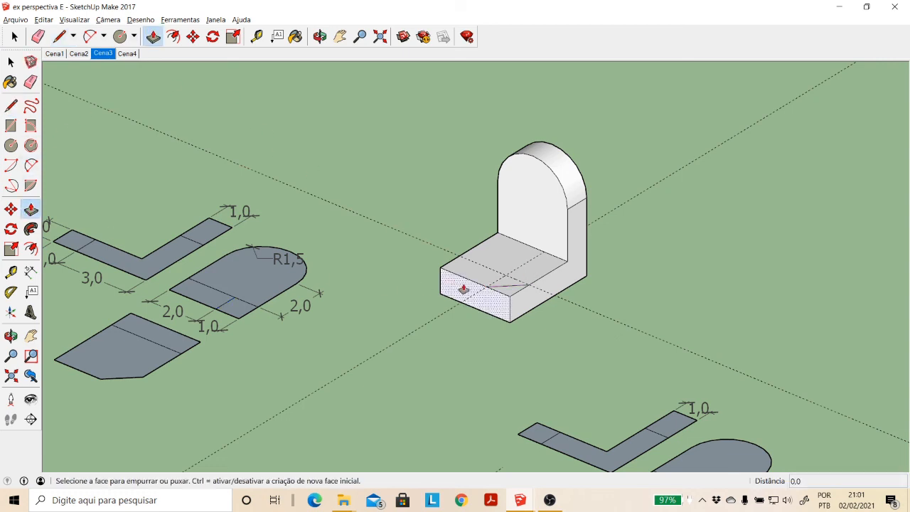
{"action": "left_click", "coordinate": [503, 291]}
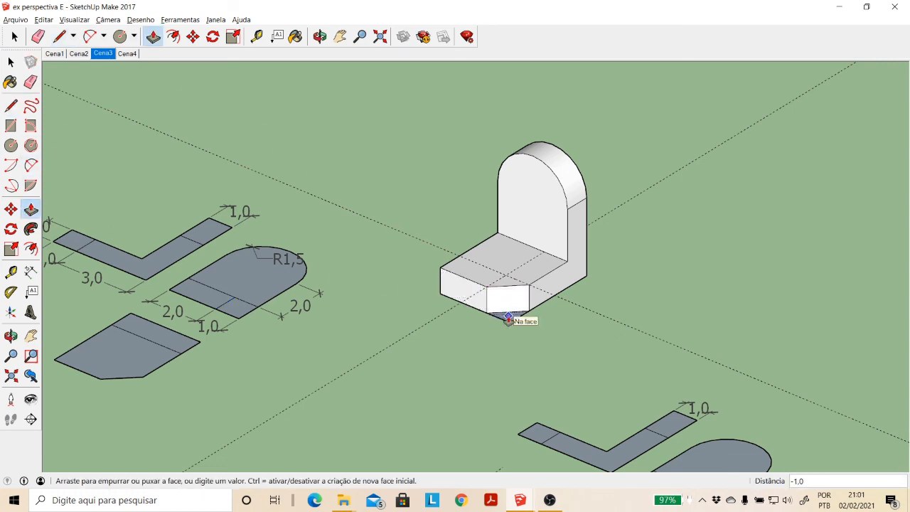
{"action": "left_click", "coordinate": [509, 317]}
{"action": "left_click", "coordinate": [9, 62]}
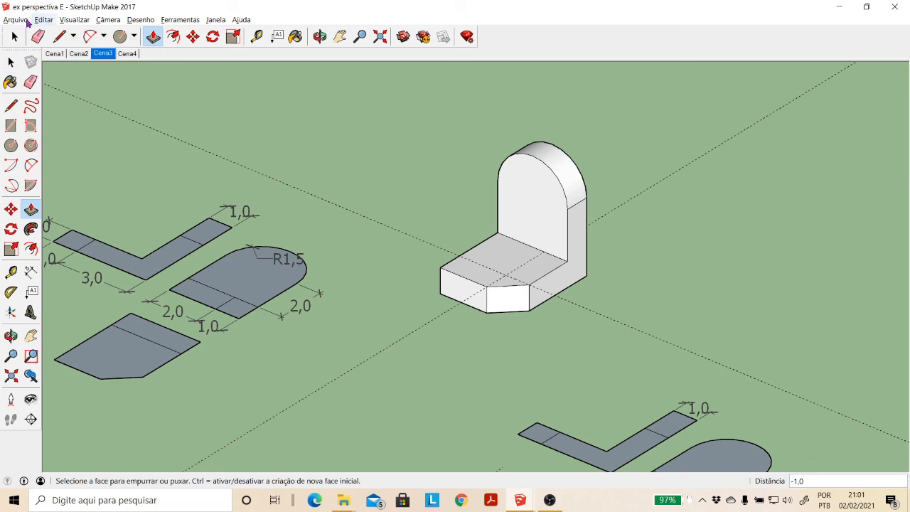
Step: Delete all the guides from the model of part E
{"action": "left_click", "coordinate": [15, 20]}
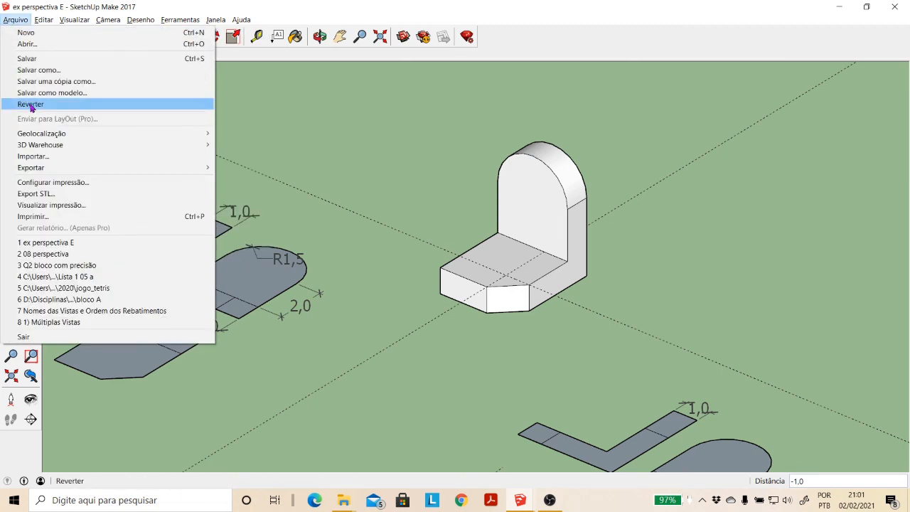
{"action": "mouse_move", "coordinate": [44, 20]}
{"action": "left_click", "coordinate": [62, 115]}
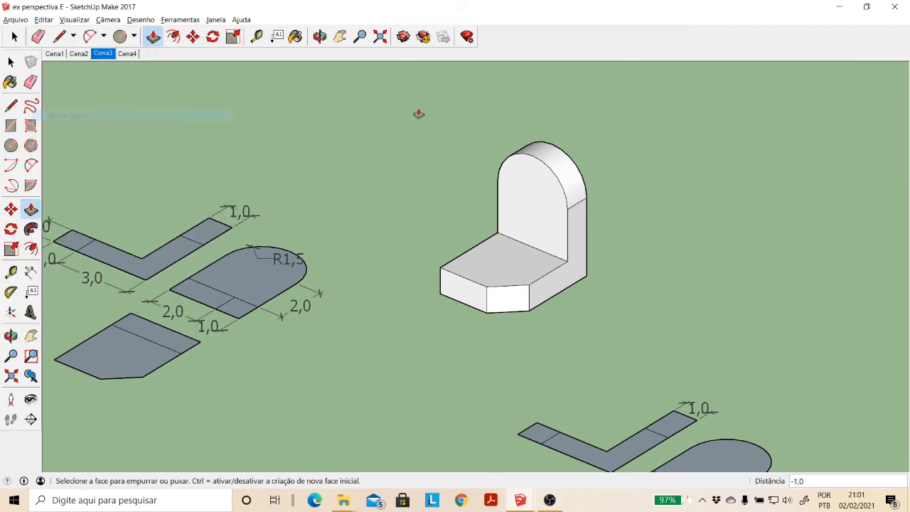
{"action": "left_click", "coordinate": [319, 36]}
{"action": "mouse_move", "coordinate": [425, 248]}
{"action": "left_mouse_down"}
{"action": "mouse_move", "coordinate": [476, 314]}
{"action": "mouse_move", "coordinate": [412, 264]}
{"action": "mouse_move", "coordinate": [420, 283]}
{"action": "left_mouse_up"}
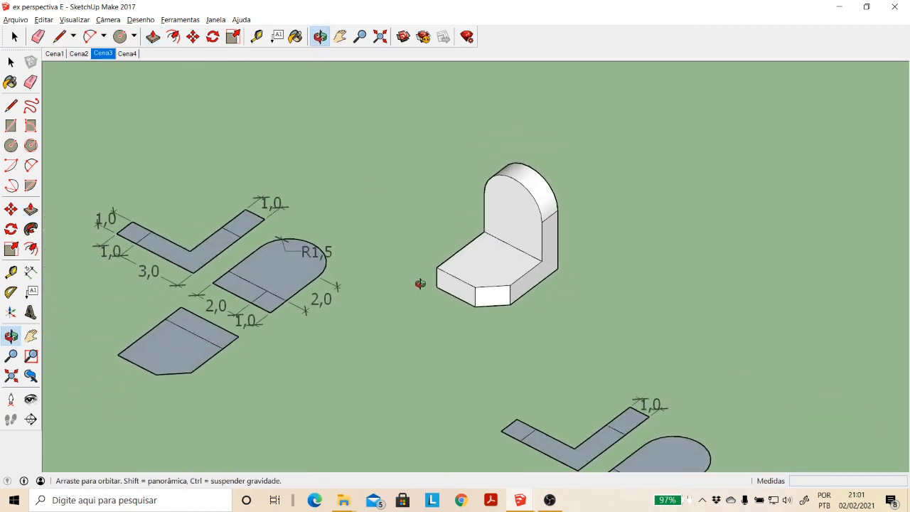
Step: Select the whole solid of part E and delete it, then undo the deletion
{"action": "key", "text": "space"}
{"action": "double_click", "coordinate": [519, 283]}
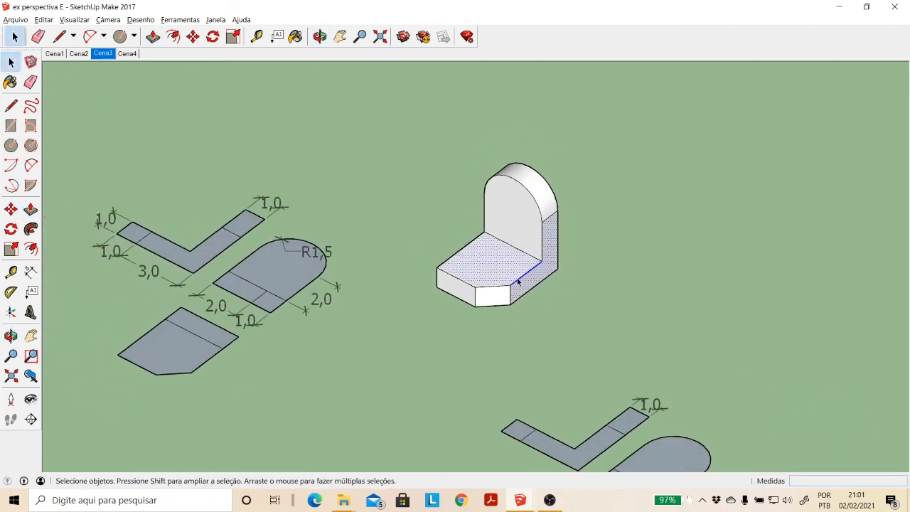
{"action": "left_click", "coordinate": [518, 282]}
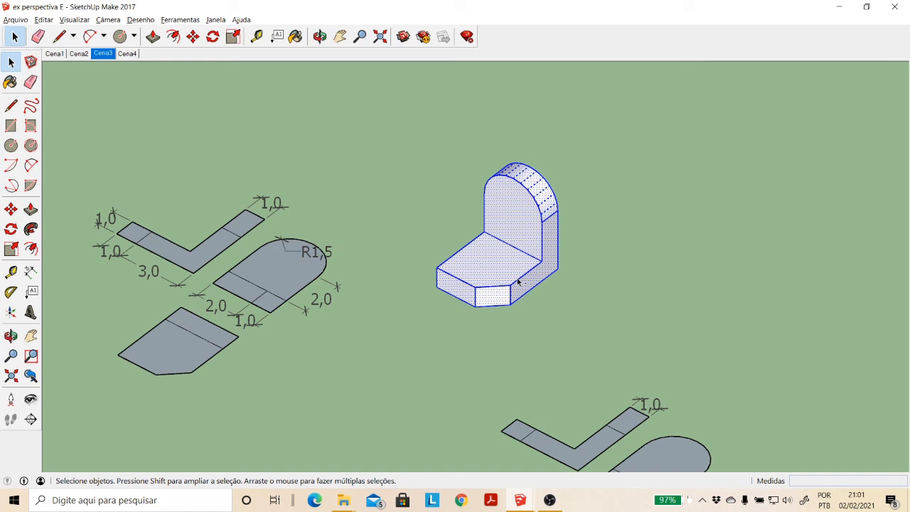
{"action": "key", "text": "Delete"}
{"action": "key", "text": "ctrl+z"}
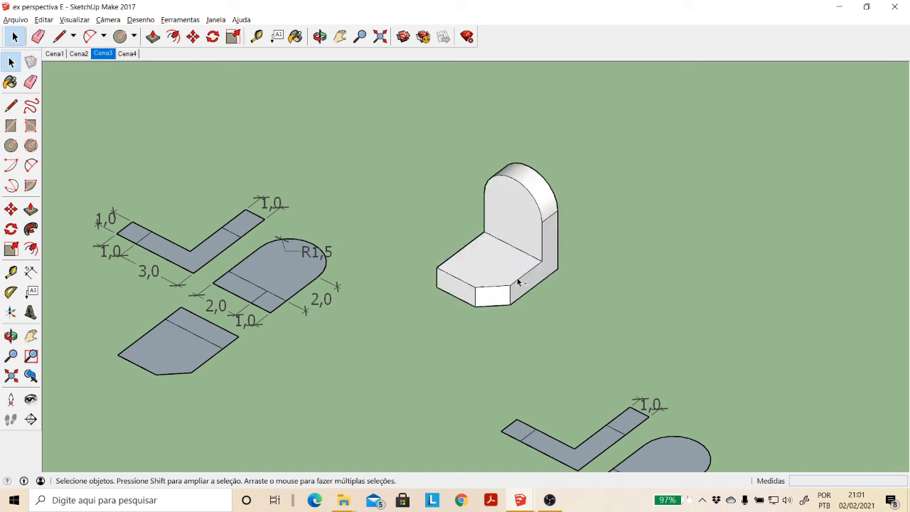
Step: Copy the whole solid of part E into the ex perspectiva F model, placing it beside part F's flat views
{"action": "triple_click", "coordinate": [506, 273]}
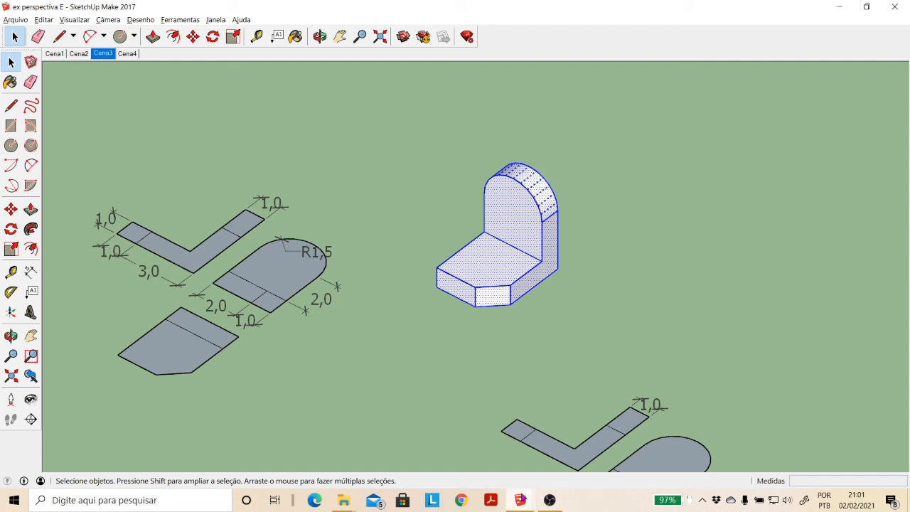
{"action": "mouse_move", "coordinate": [523, 499]}
{"action": "left_click", "coordinate": [569, 470]}
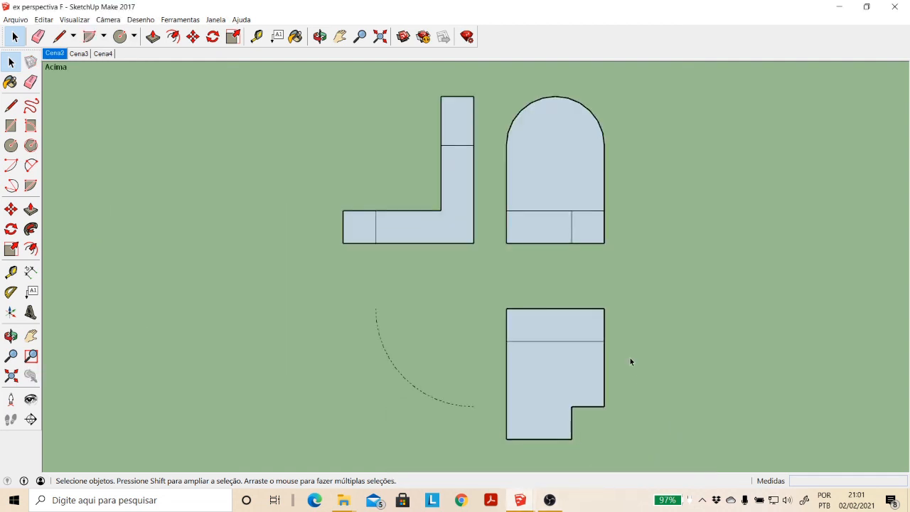
{"action": "key", "text": "ctrl+v"}
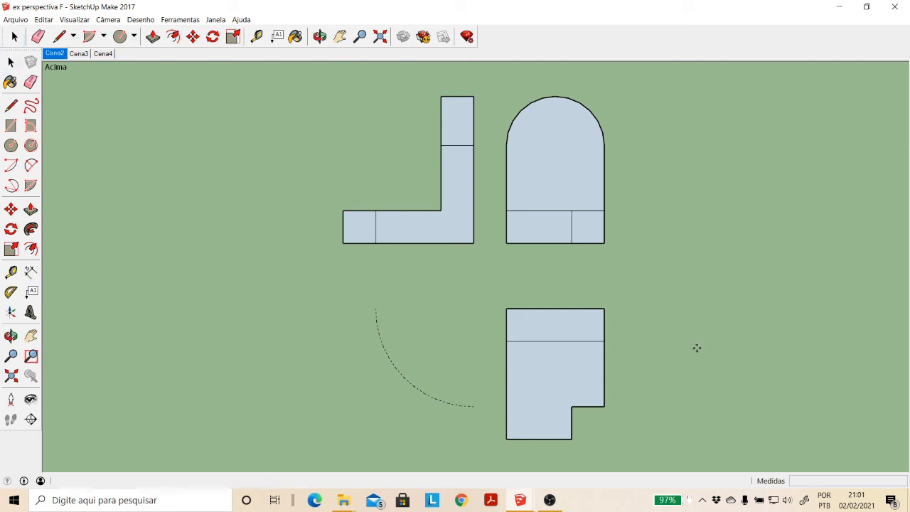
{"action": "left_click", "coordinate": [711, 306]}
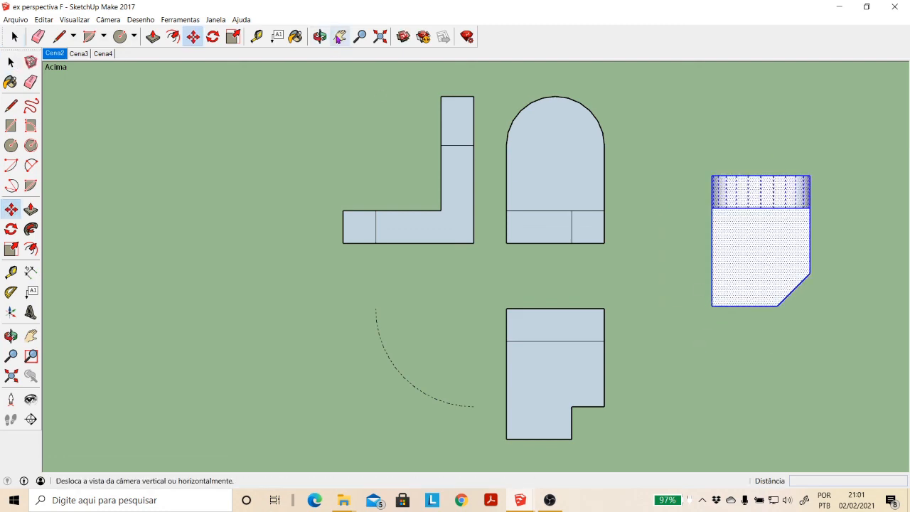
{"action": "left_click", "coordinate": [320, 37]}
{"action": "left_click_drag", "start_coordinate": [595, 266], "coordinate": [761, 369]}
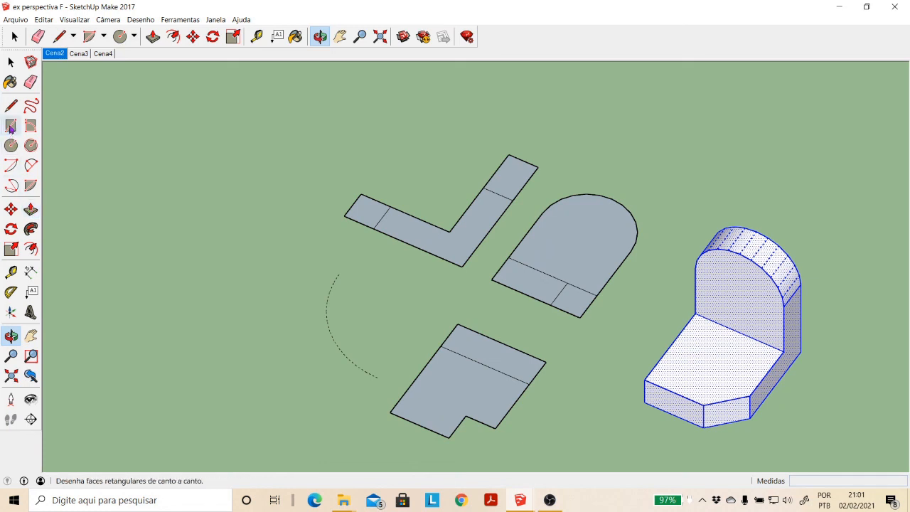
Step: Place two guides on the base top, parallel to its front and side edges at 1,0, passing through the chamfer's end corners
{"action": "left_click", "coordinate": [11, 272]}
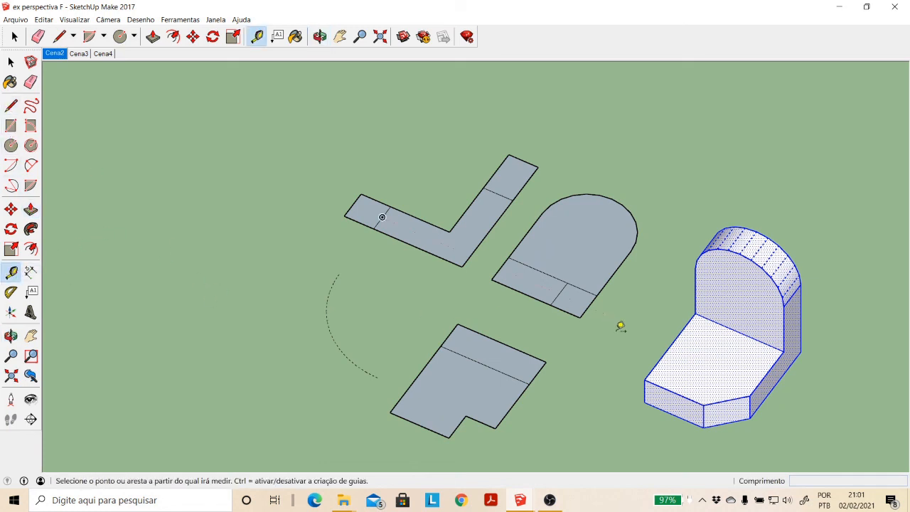
{"action": "left_click", "coordinate": [685, 396]}
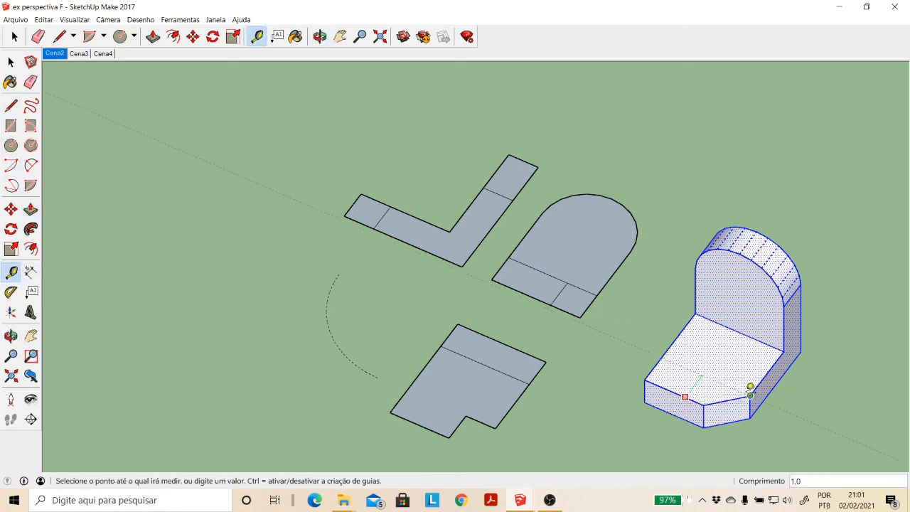
{"action": "left_click", "coordinate": [752, 384]}
{"action": "left_click", "coordinate": [765, 375]}
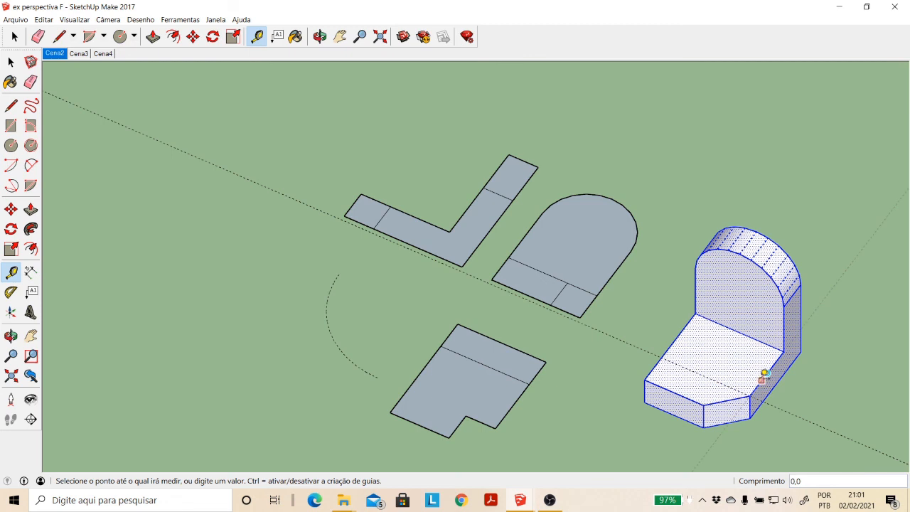
{"action": "left_click", "coordinate": [707, 397]}
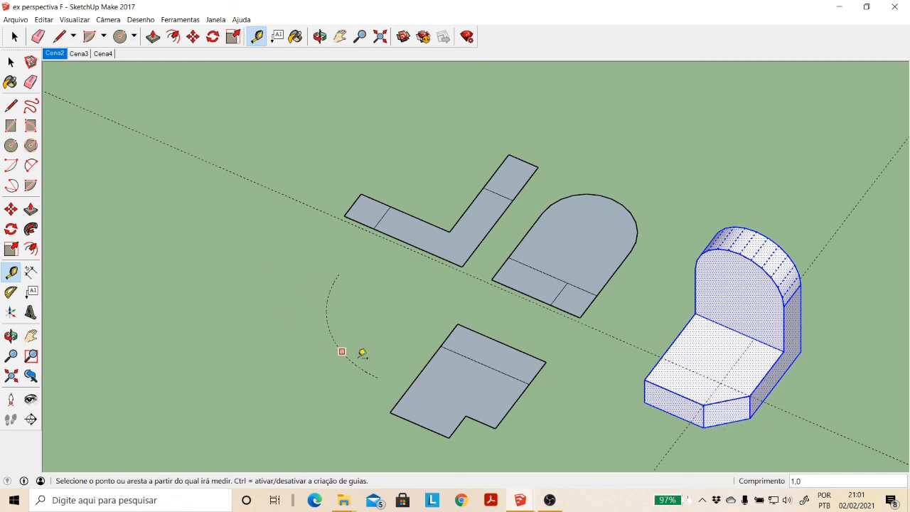
Step: Draw lines along the guides joining their intersection to both chamfer corners, outlining a triangle on the base top
{"action": "left_click", "coordinate": [10, 106]}
{"action": "left_click", "coordinate": [720, 381]}
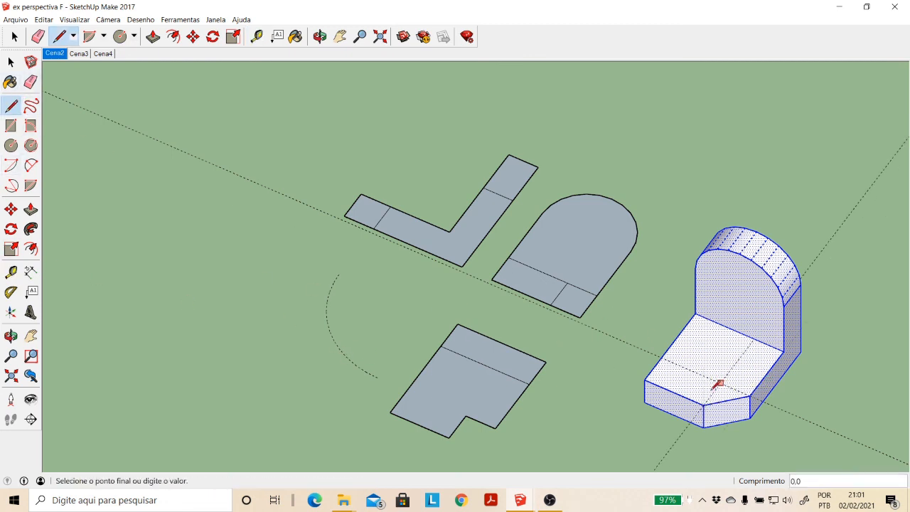
{"action": "left_click", "coordinate": [704, 404]}
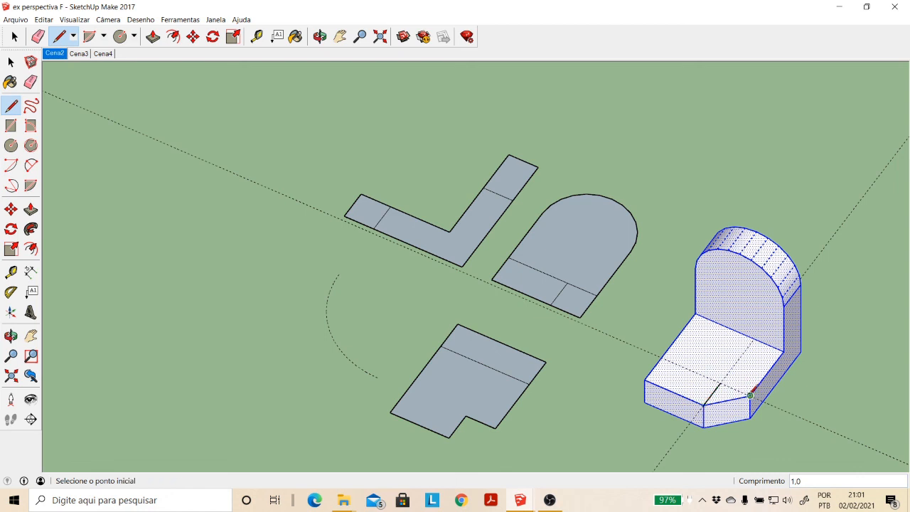
{"action": "left_click", "coordinate": [749, 394]}
{"action": "key", "text": "Escape"}
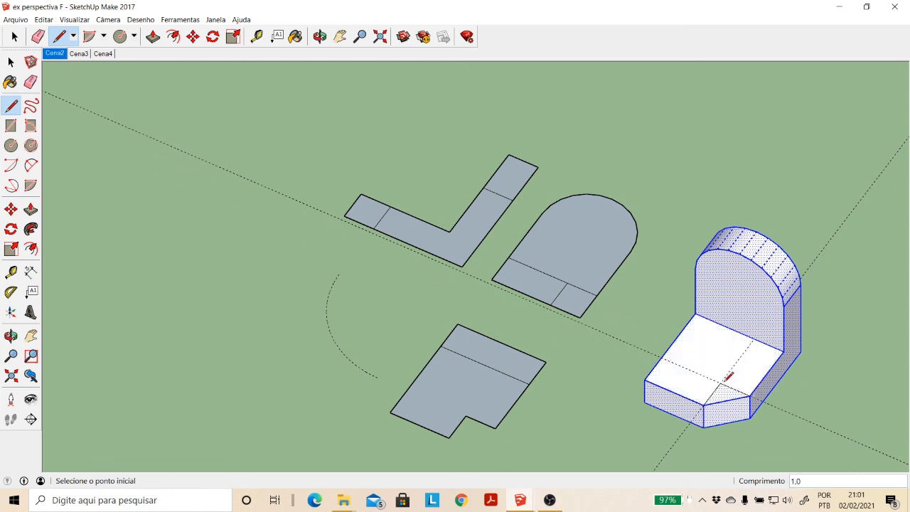
Step: Push the triangular face down 1,0 through the base to turn the chamfer into a square corner notch
{"action": "left_click", "coordinate": [30, 209]}
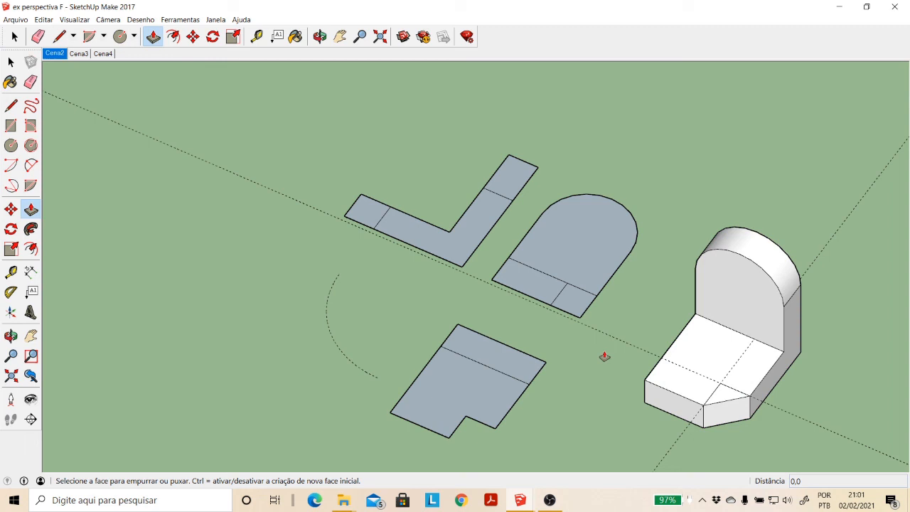
{"action": "left_click", "coordinate": [720, 396]}
{"action": "left_click", "coordinate": [723, 422]}
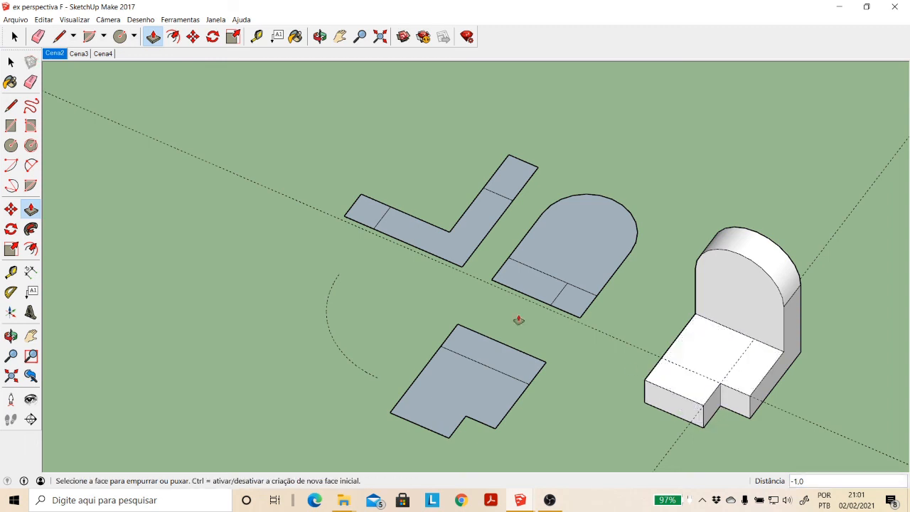
{"action": "left_click", "coordinate": [11, 63]}
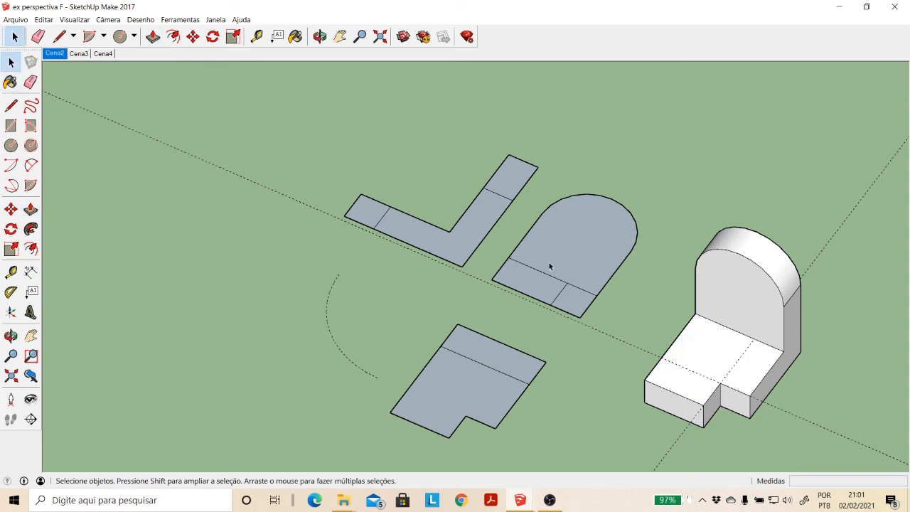